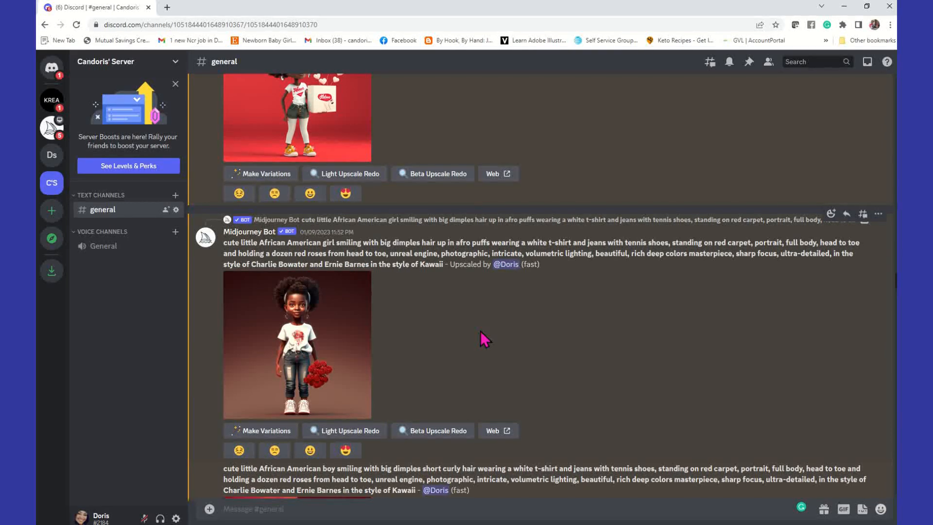
- View the upscaled image of the girl in the white T-shirt holding roses at full size in the browser, and return to the channel
click(355, 344)
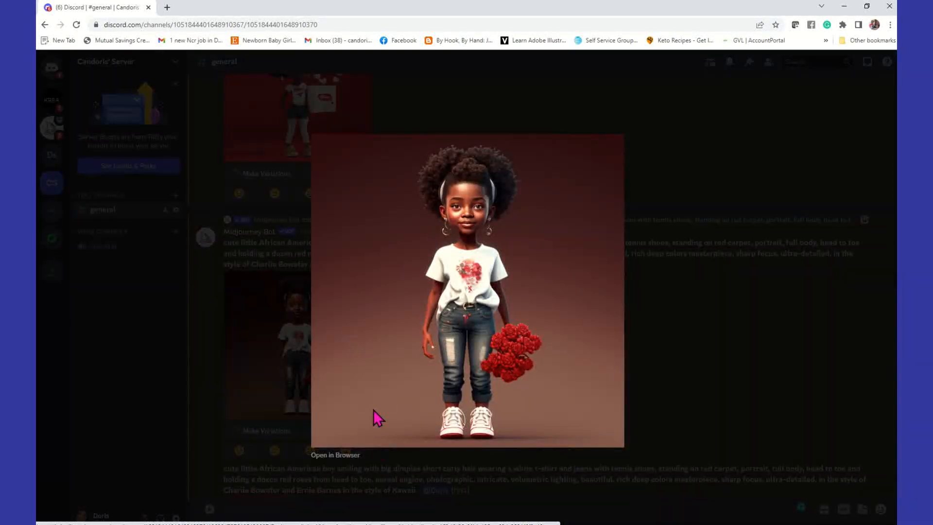
click(354, 453)
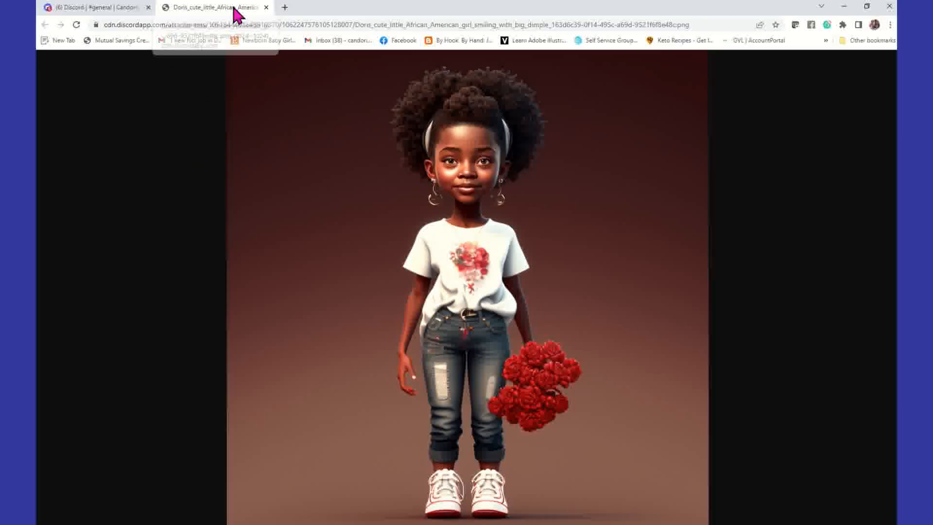
click(127, 9)
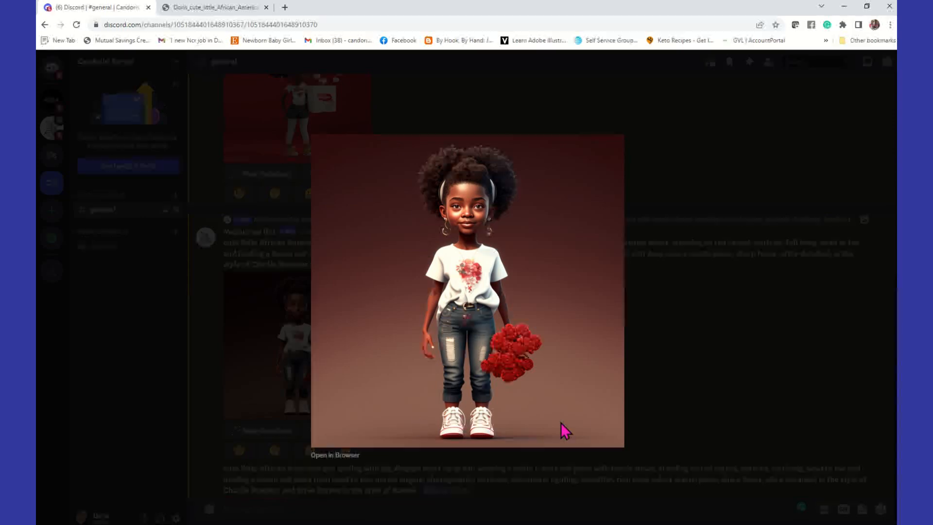
click(732, 294)
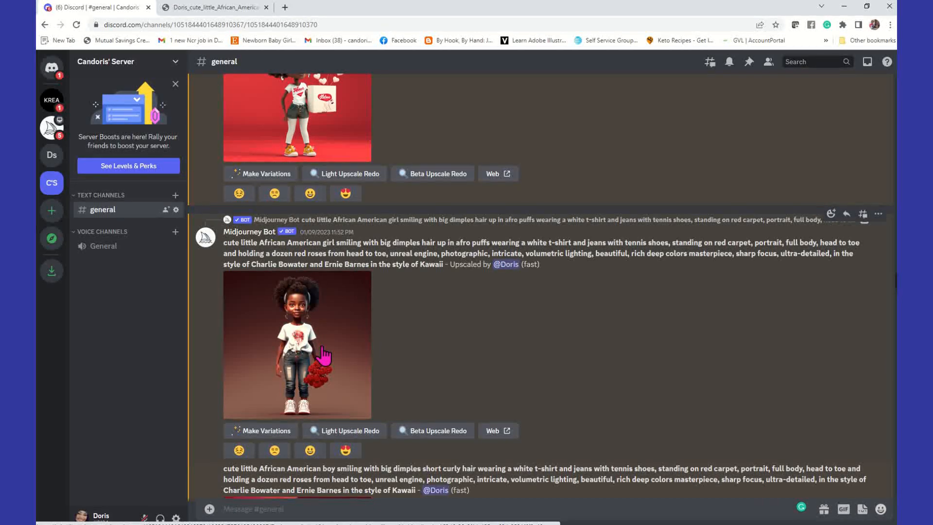
- Find the upscaled image of the boy in the blue jean outfit, view it full size in the browser, and return to Discord
scroll(323, 352, down, 15)
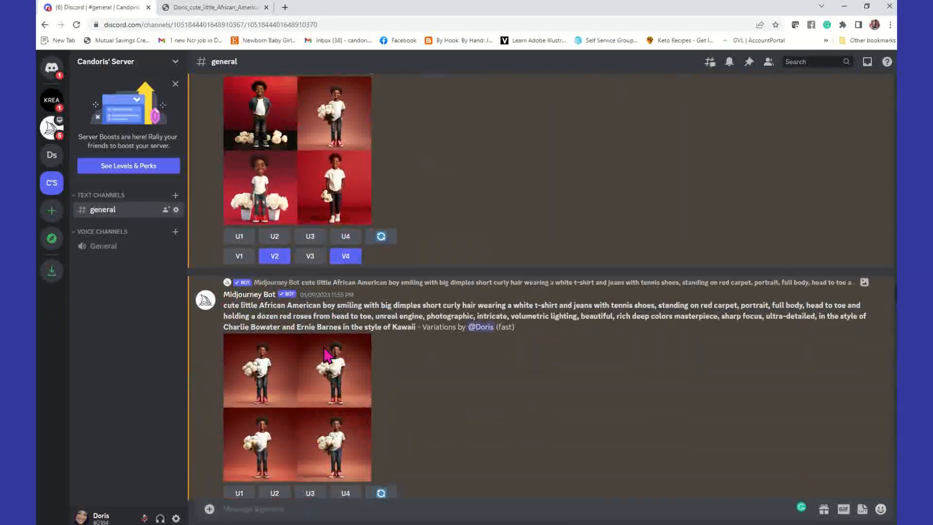
scroll(325, 355, down, 15)
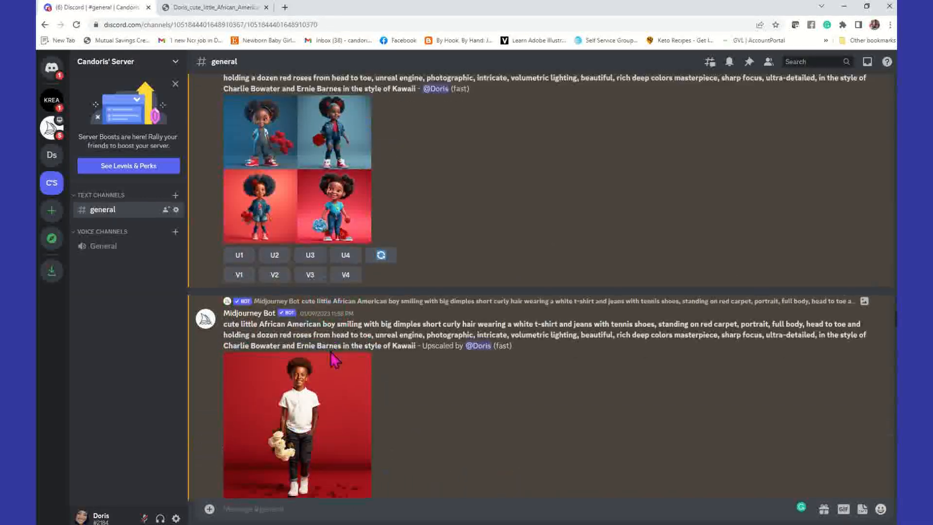
scroll(332, 360, down, 8)
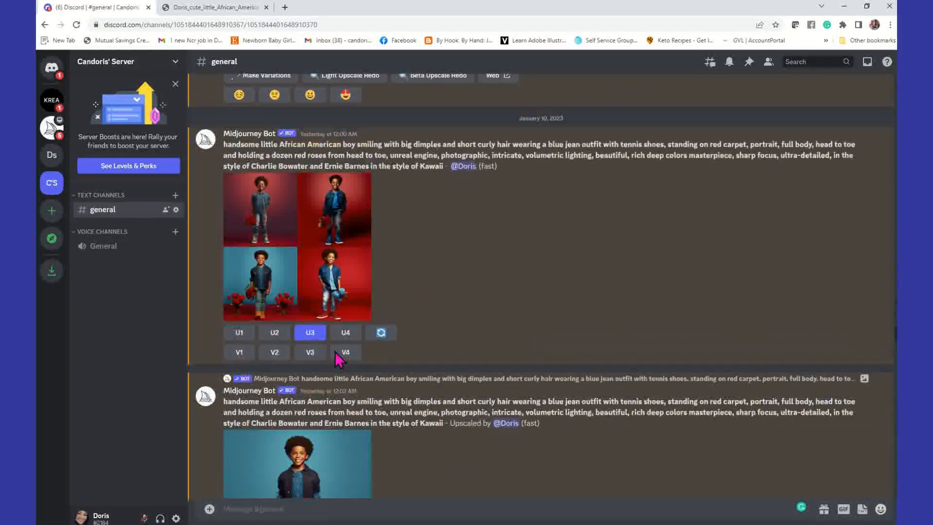
scroll(338, 359, down, 4)
click(327, 275)
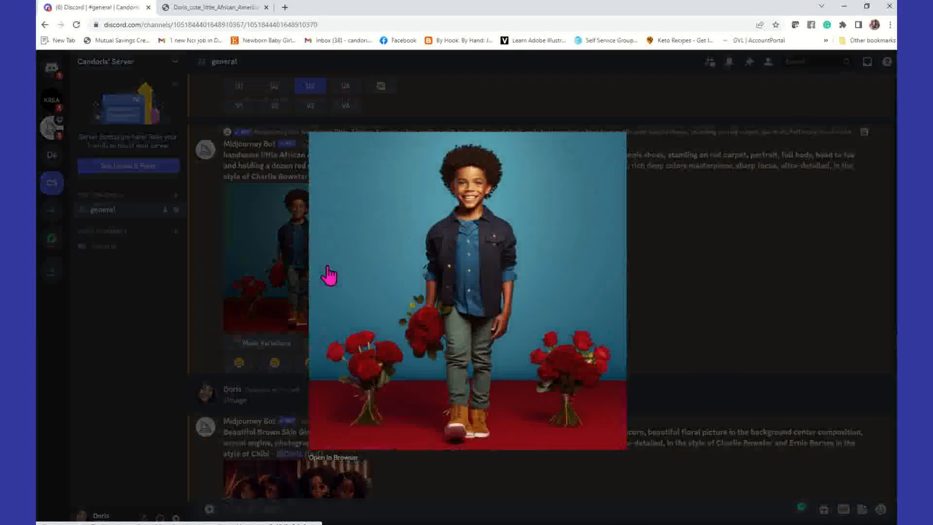
click(340, 456)
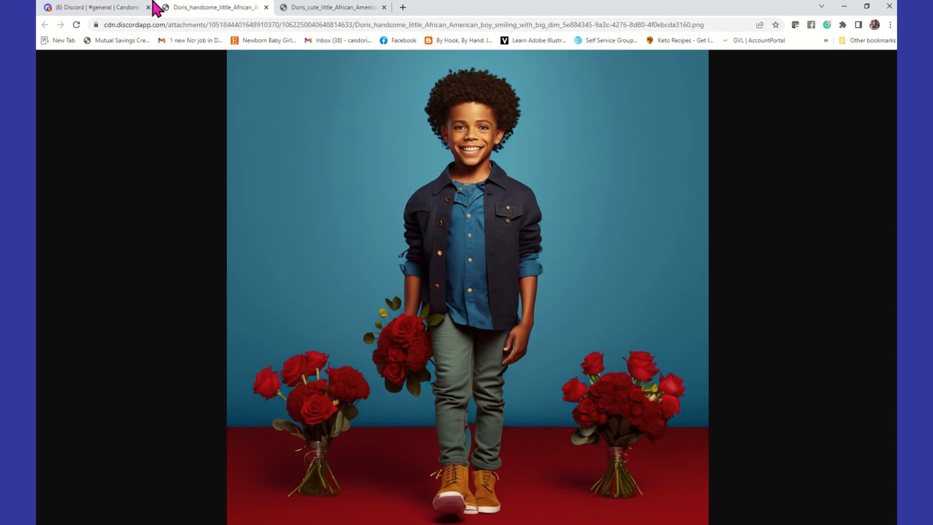
click(130, 10)
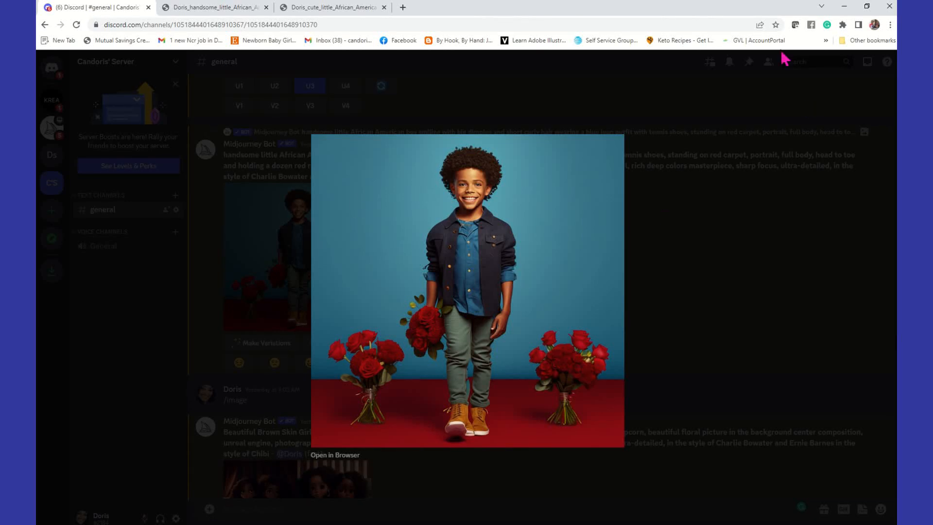
- Switch to Cricut Design Space and hide the flattened sheet of twelve girl stickers on the canvas
click(845, 6)
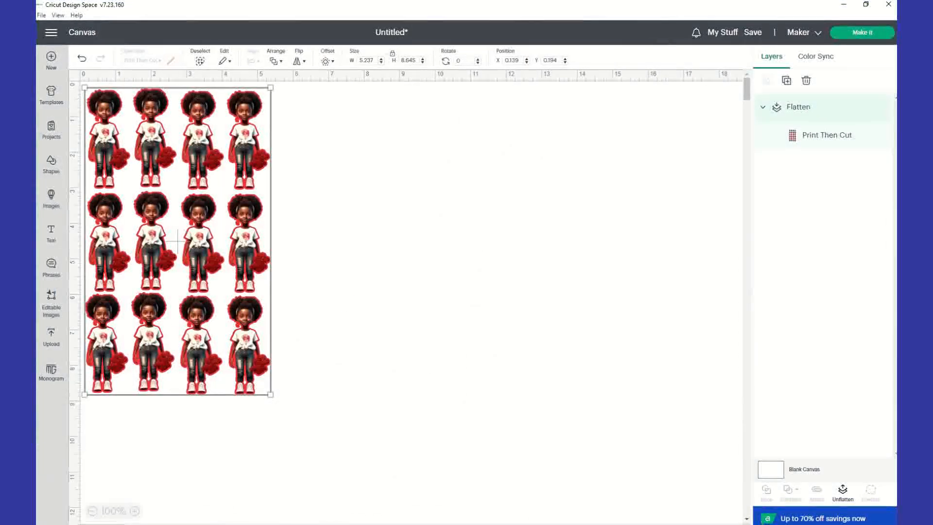
click(339, 238)
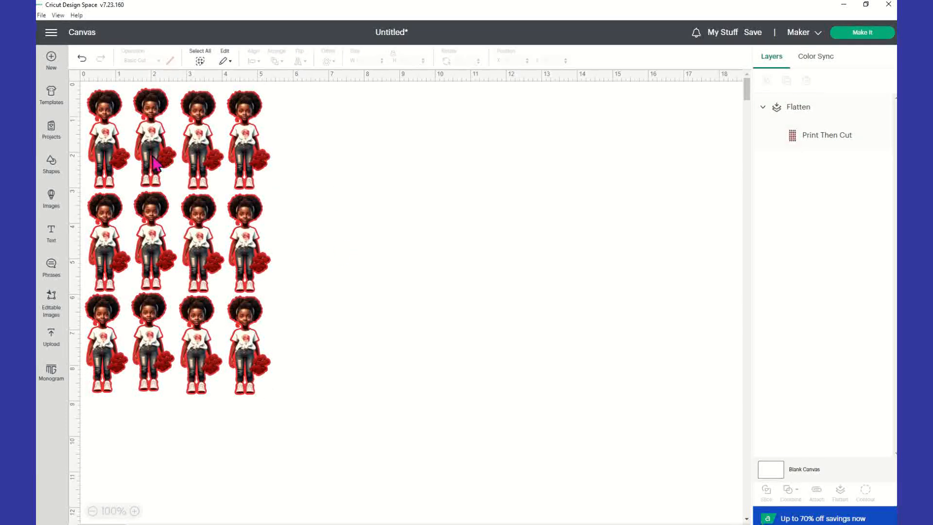
click(234, 264)
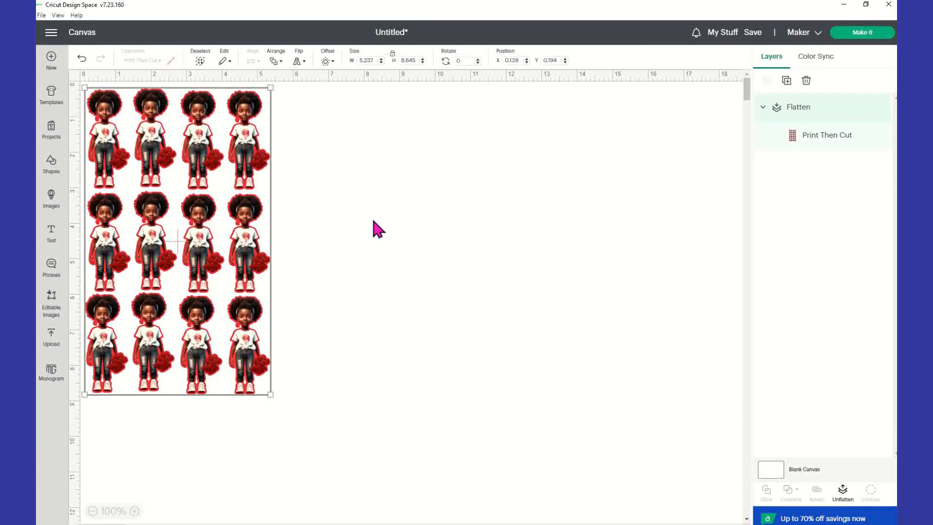
click(304, 276)
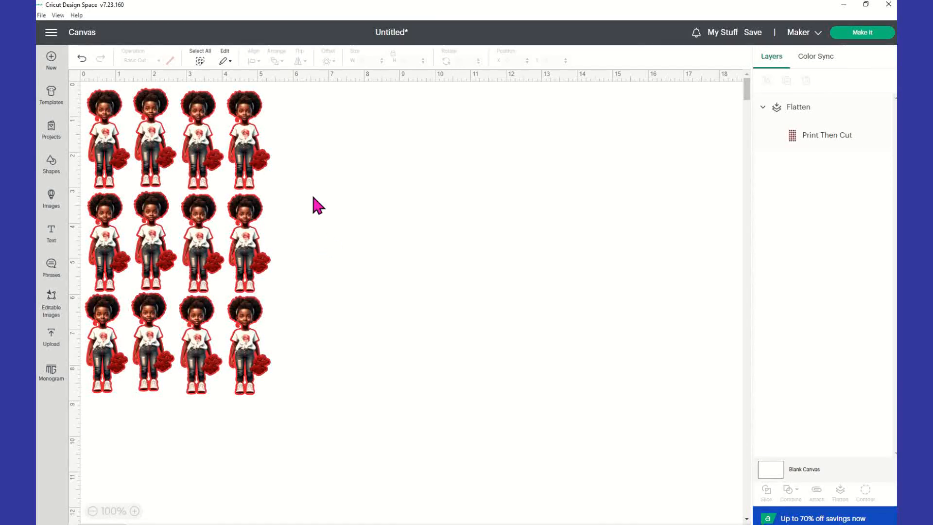
click(229, 148)
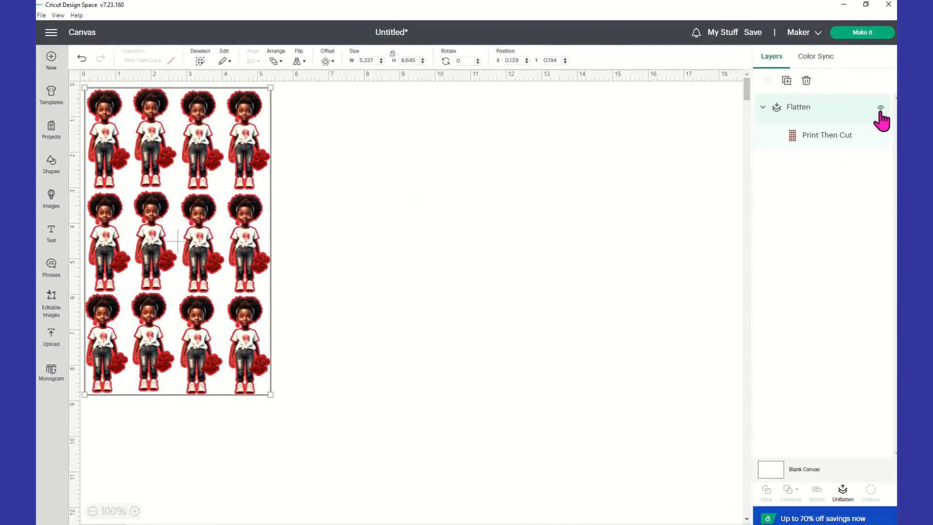
click(880, 108)
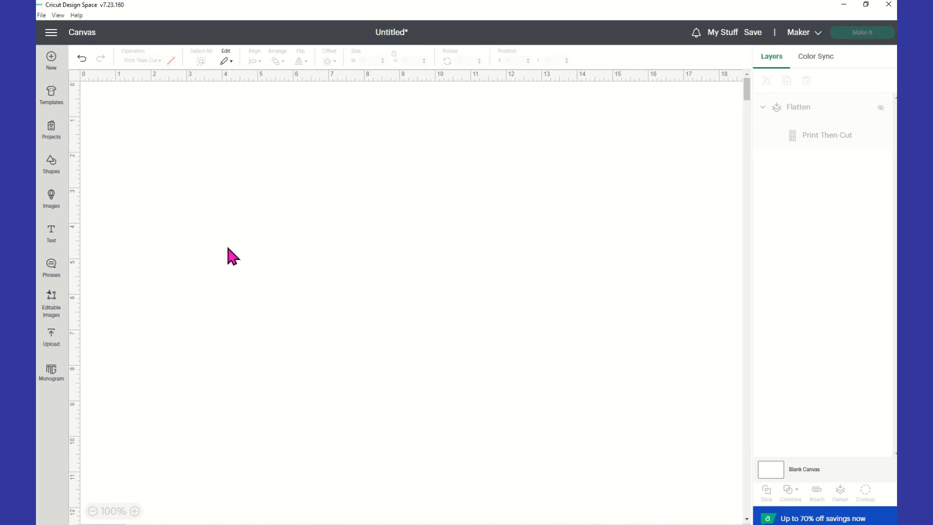
- Add the recently uploaded valentine girl image with the removed background to the canvas
click(51, 340)
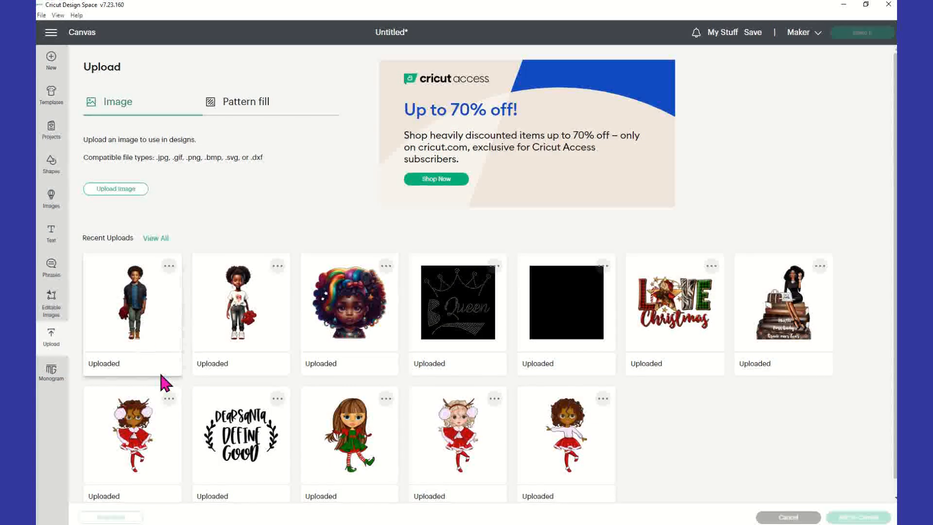
click(238, 310)
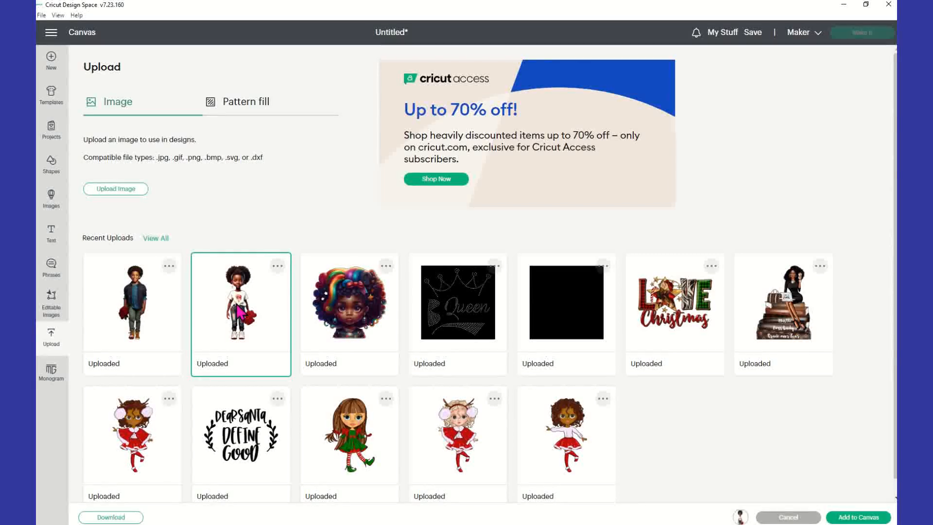
click(858, 517)
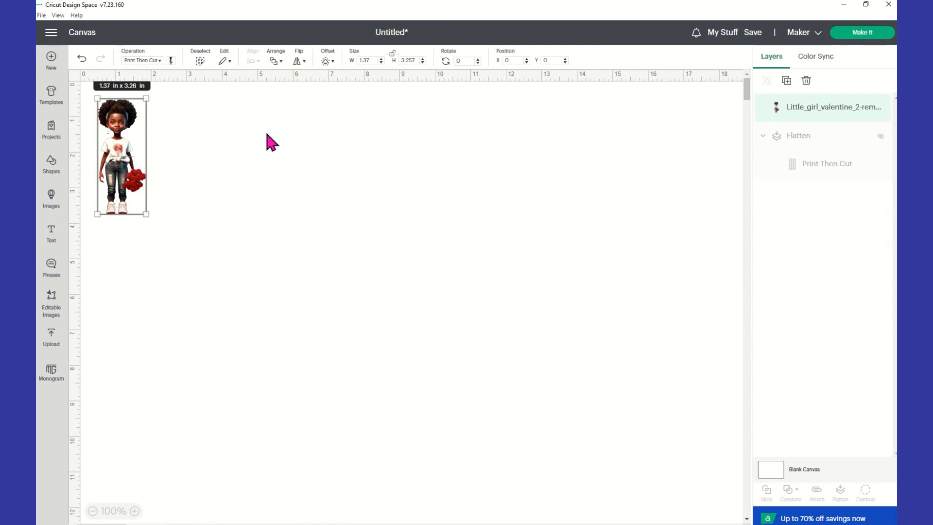
- Enlarge the girl image to about 2.62 x 6.23 in and move it away from the canvas corner
click(210, 174)
click(136, 189)
drag(142, 214, 191, 318)
click(256, 260)
drag(168, 230, 245, 240)
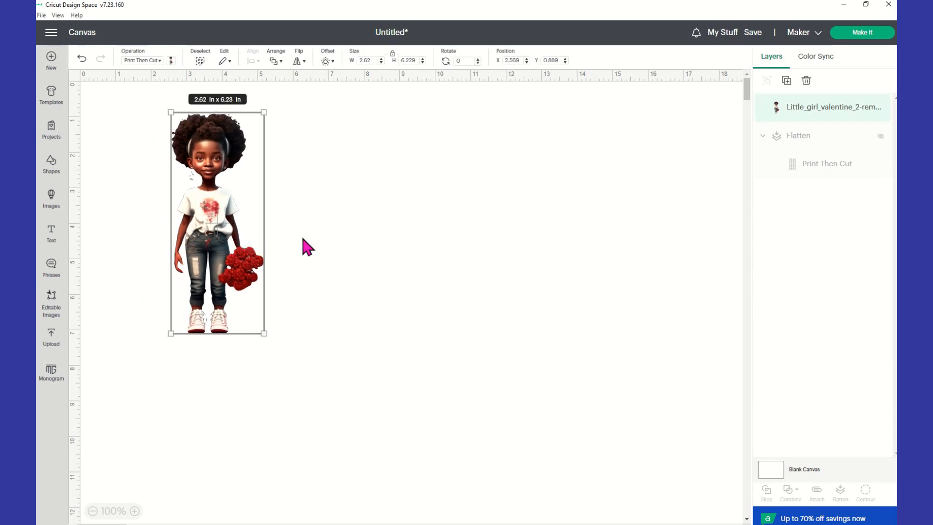
- Apply a narrow offset with rounded corners around the girl image, about 2.82 x 6.42 in overall
click(267, 203)
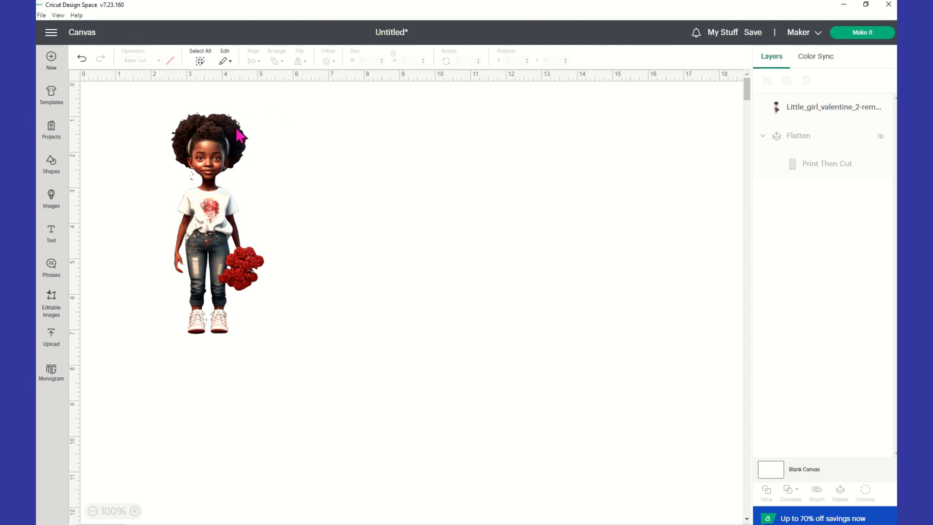
click(214, 155)
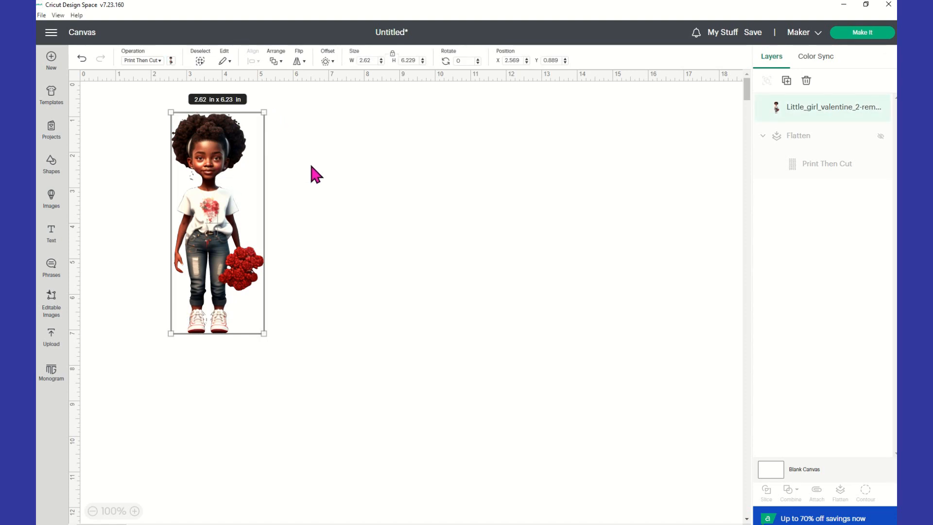
click(333, 63)
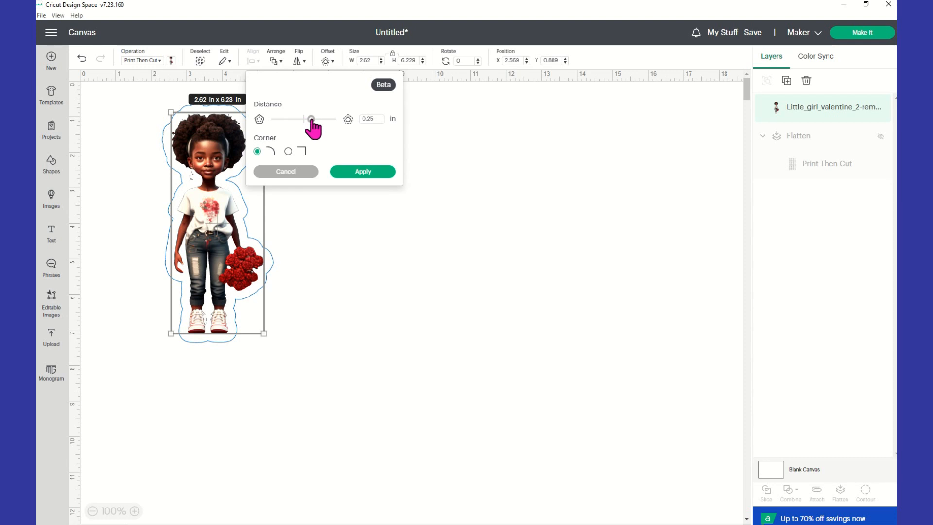
drag(311, 120, 310, 121)
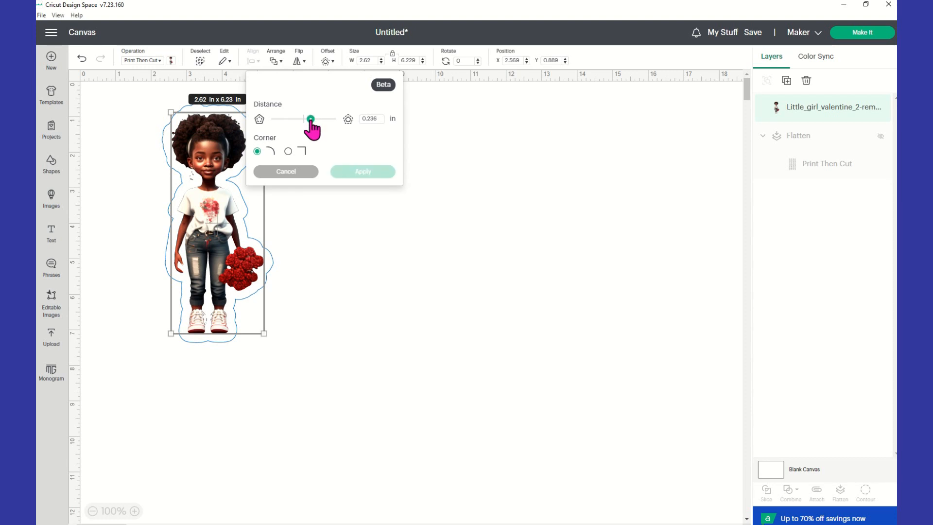
drag(310, 120, 308, 121)
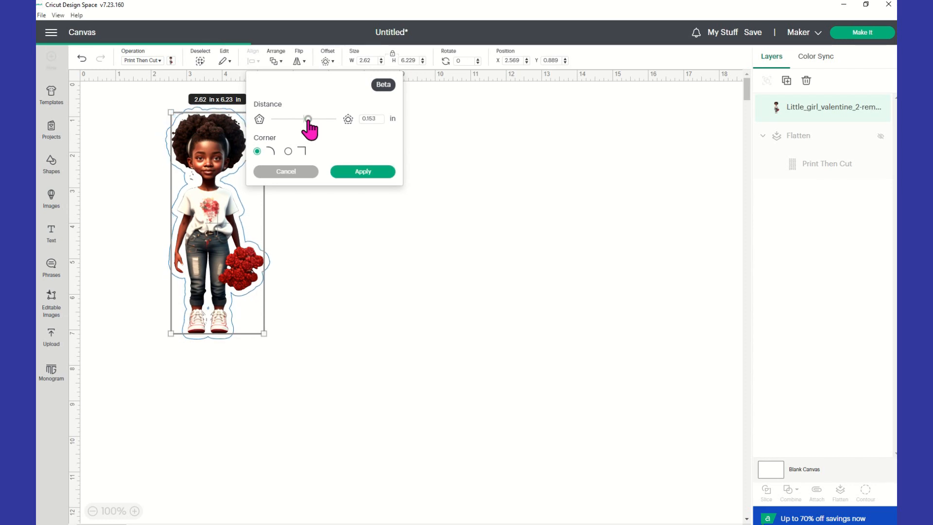
drag(308, 120, 307, 120)
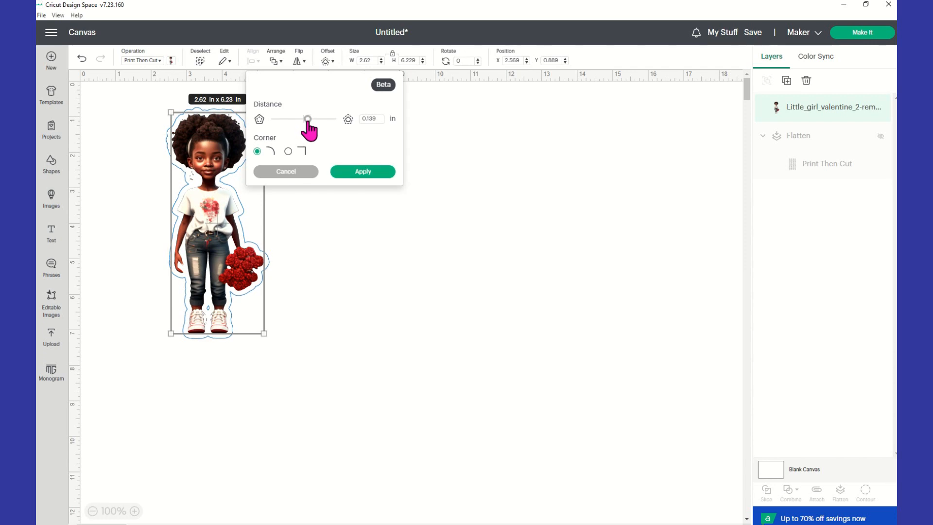
drag(307, 119, 302, 121)
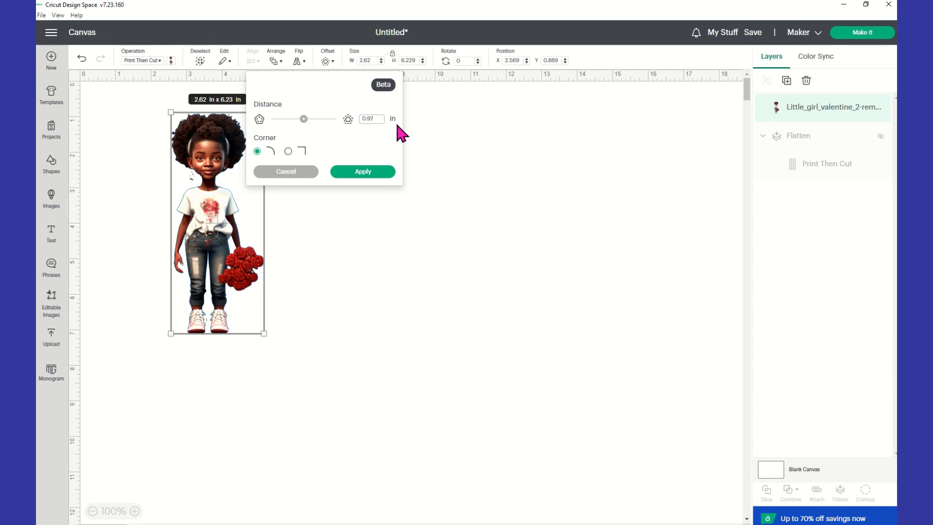
drag(300, 122, 307, 122)
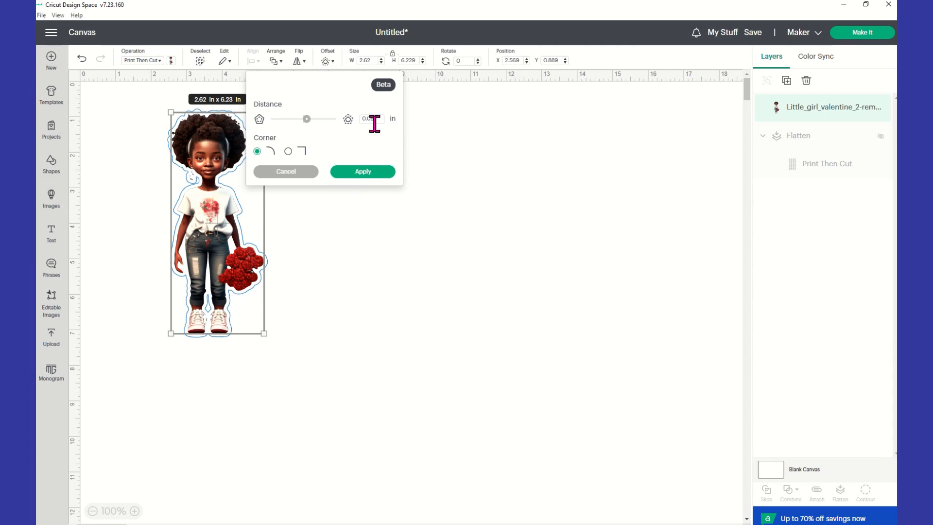
click(374, 183)
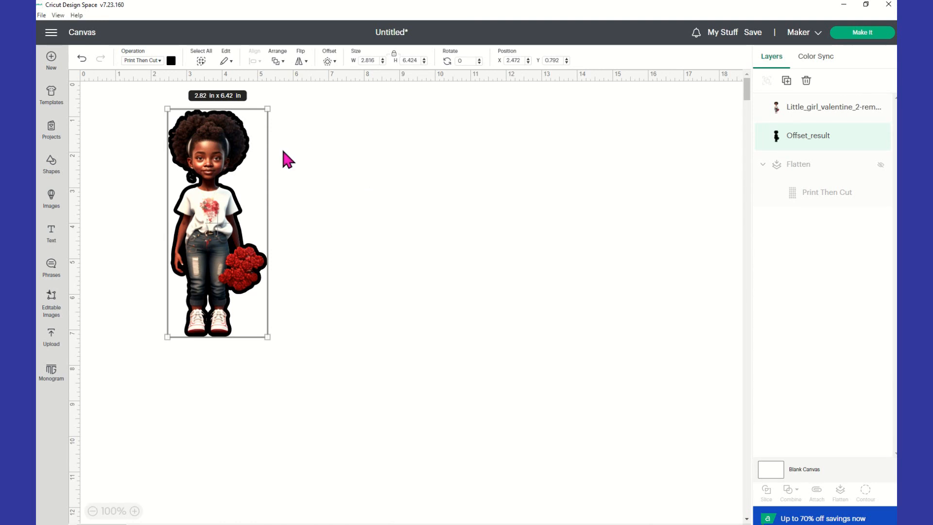
- Change the offset layer's print colour to red and deselect it
click(171, 61)
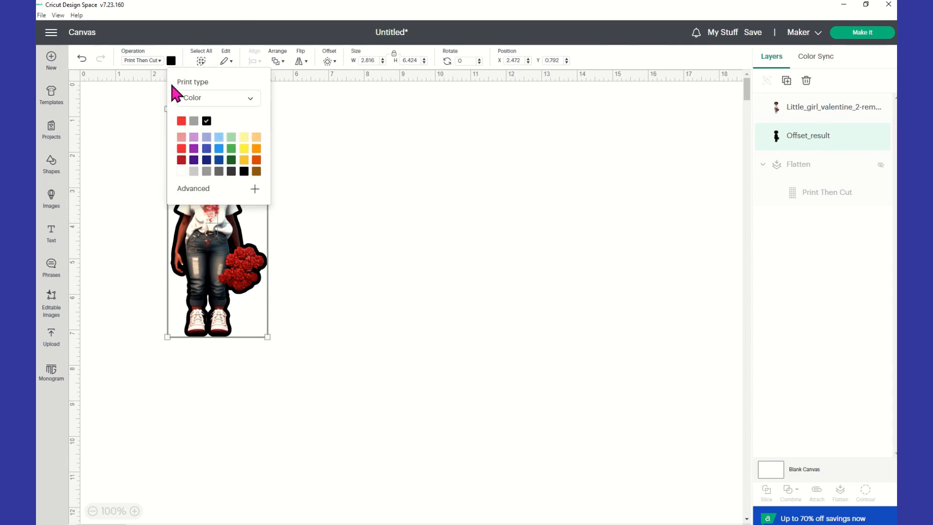
click(181, 150)
click(320, 206)
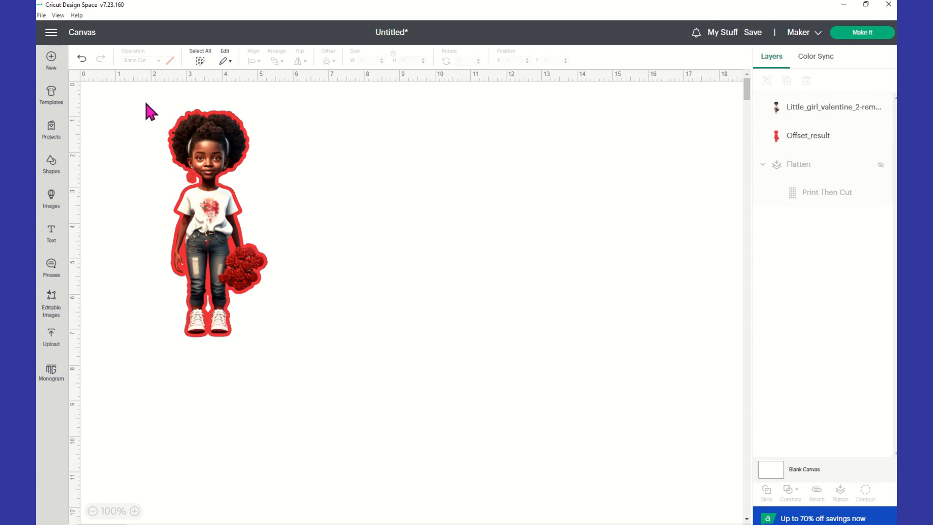
- Group and attach the girl image with its red offset, and move the attached design about 1 in lower on the canvas
drag(146, 103, 324, 369)
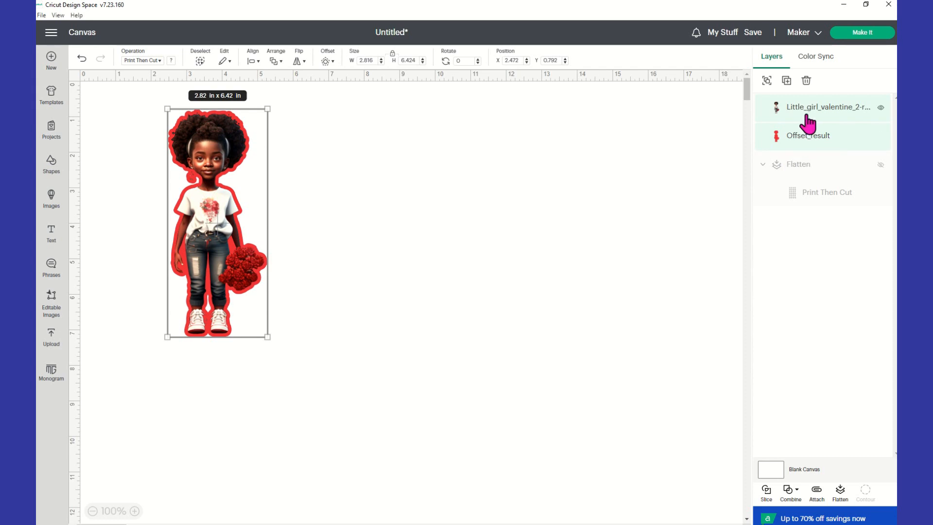
click(767, 82)
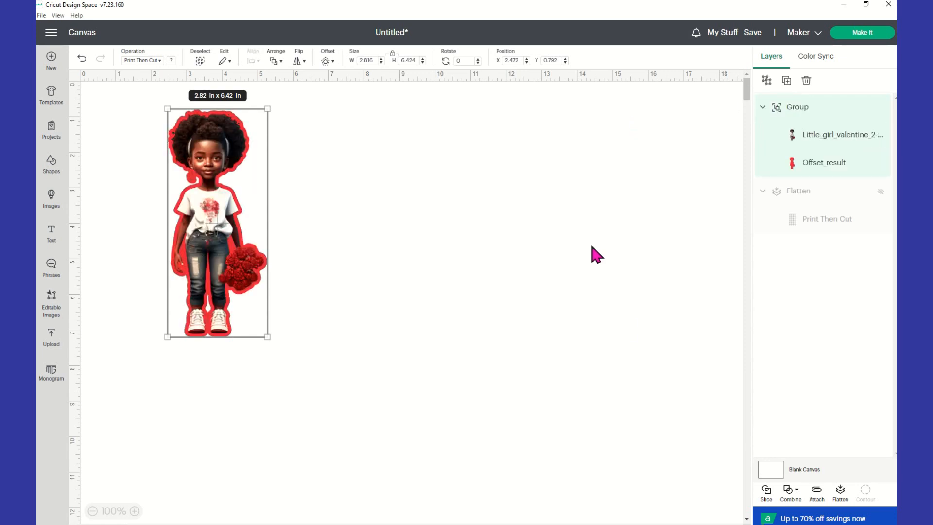
click(819, 499)
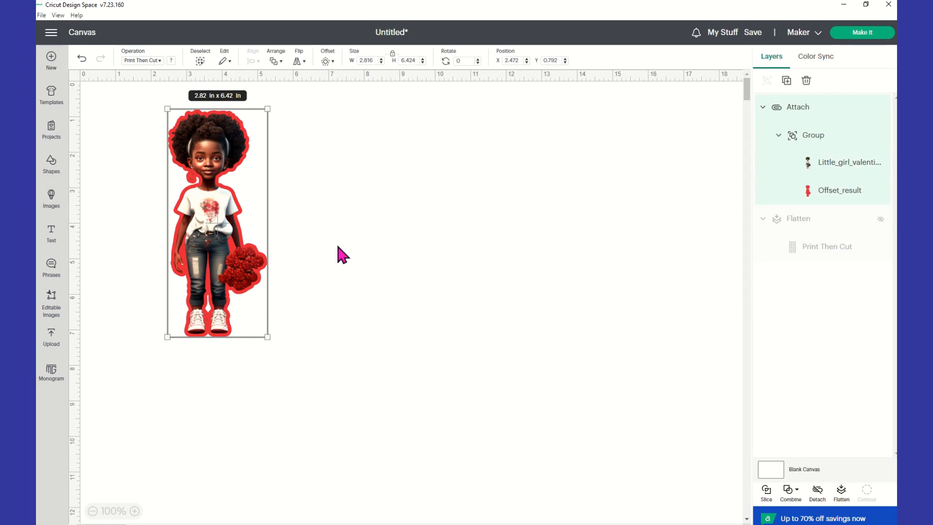
drag(217, 235, 223, 279)
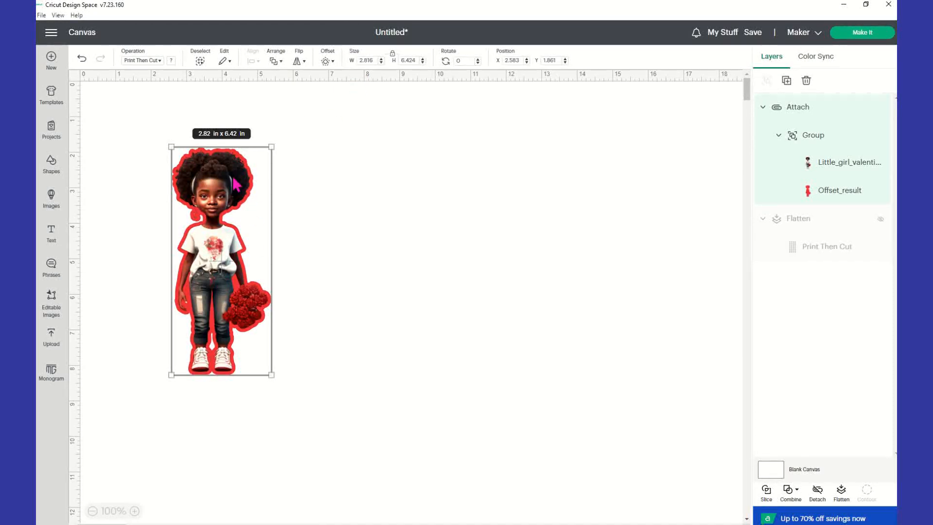
- Scale the attached girl design down to 1.223 in wide with its proportions locked
click(371, 60)
text(1.223)
key(Tab)
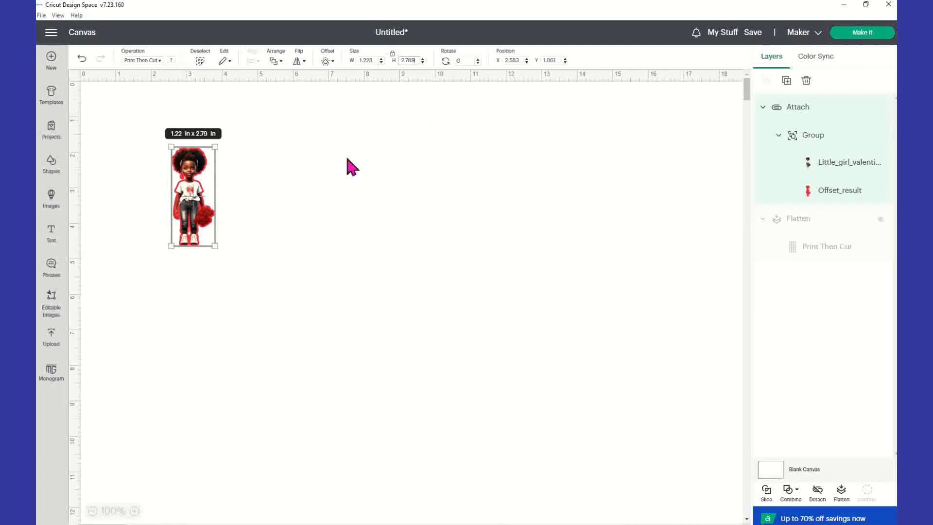
- Try stepping the attached design's height down to 2.7 in, and set its width back to 1.223 in
click(421, 58)
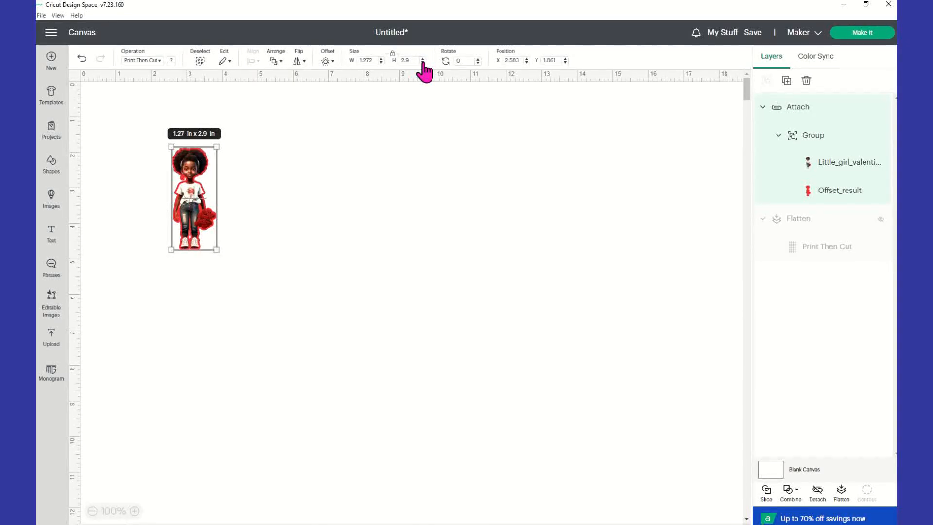
click(422, 62)
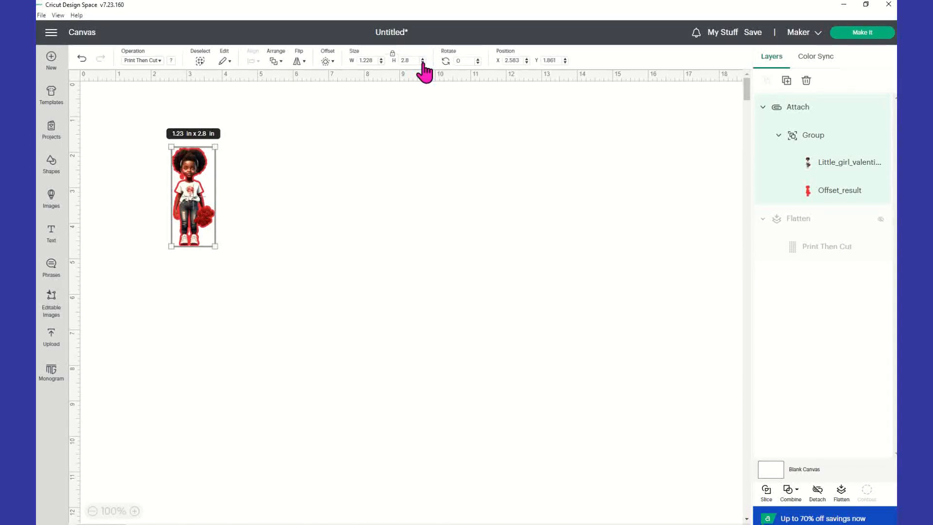
click(422, 62)
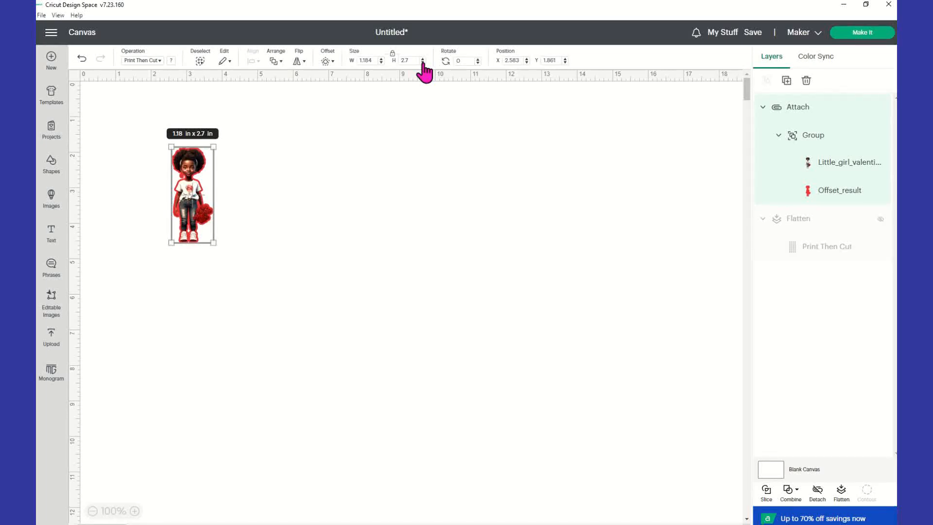
click(374, 62)
text(.223)
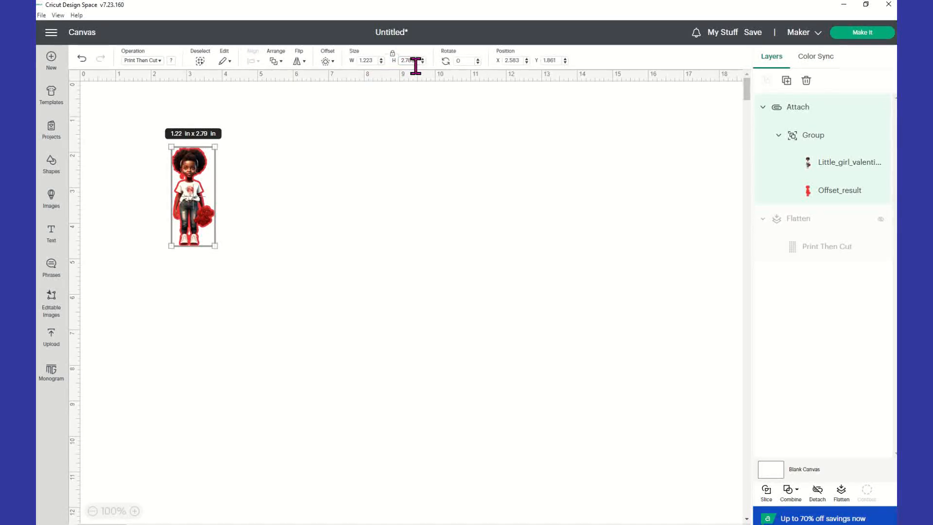
- Move the attached girl design to the canvas's upper-left corner, at about X 0.153 and Y 0.236 in
click(244, 207)
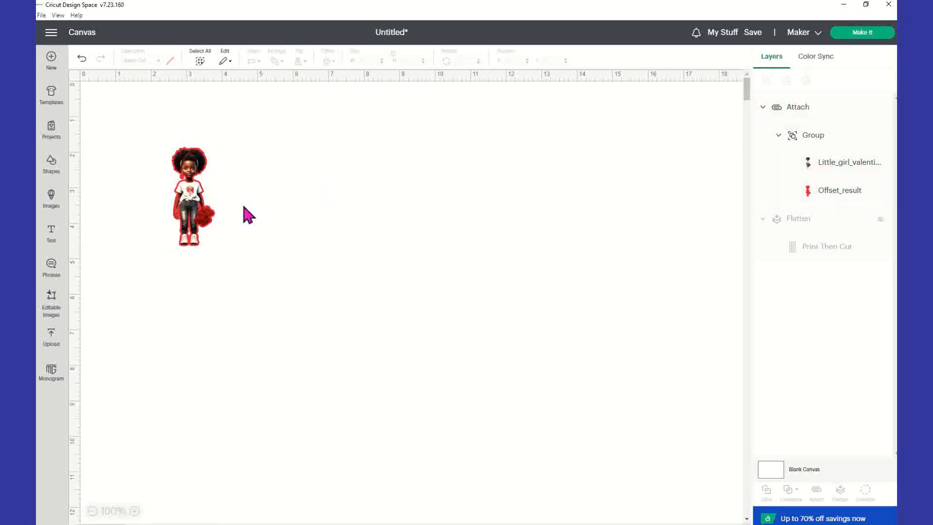
click(214, 221)
drag(203, 221, 112, 169)
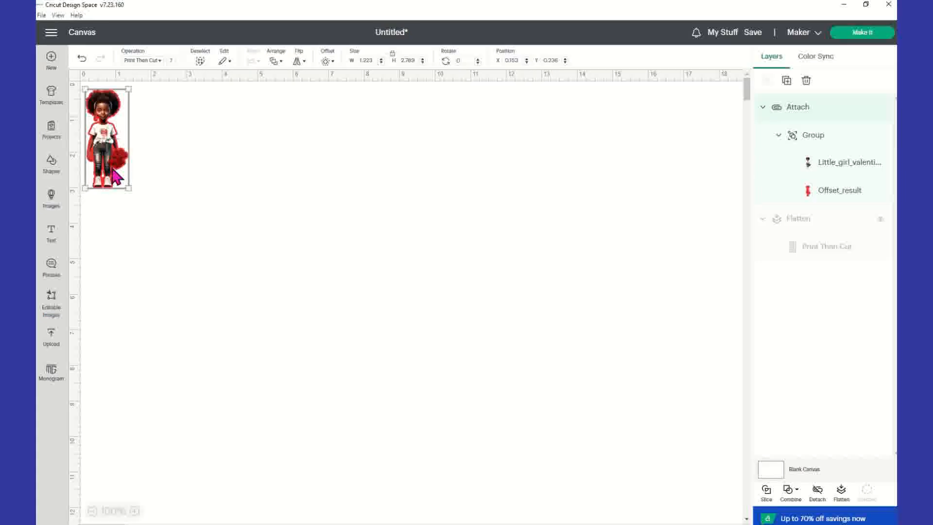
- Duplicate the attached girl design three times and place the copies side by side in a row, the last at about X 4.333 in
right_click(113, 169)
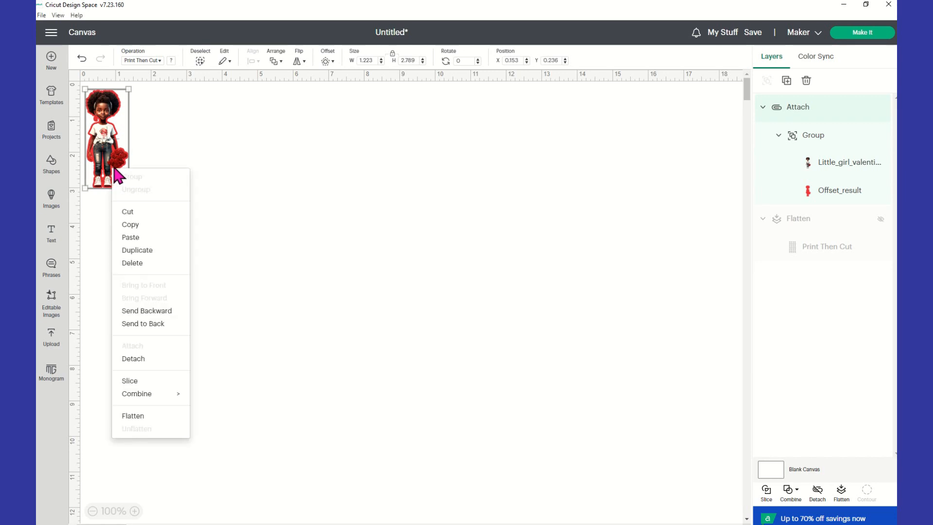
click(143, 256)
drag(125, 187, 159, 173)
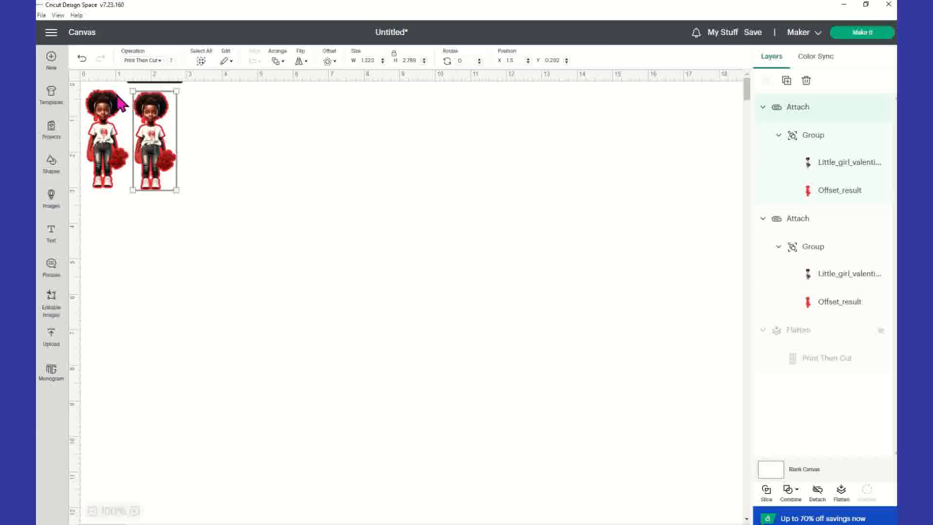
right_click(162, 153)
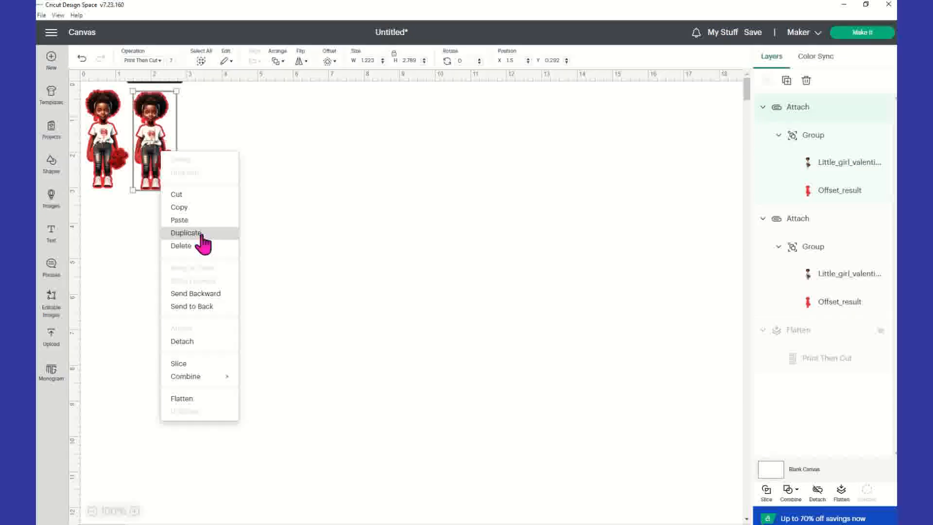
click(192, 219)
drag(140, 203, 204, 168)
right_click(208, 177)
click(238, 248)
drag(170, 212, 265, 167)
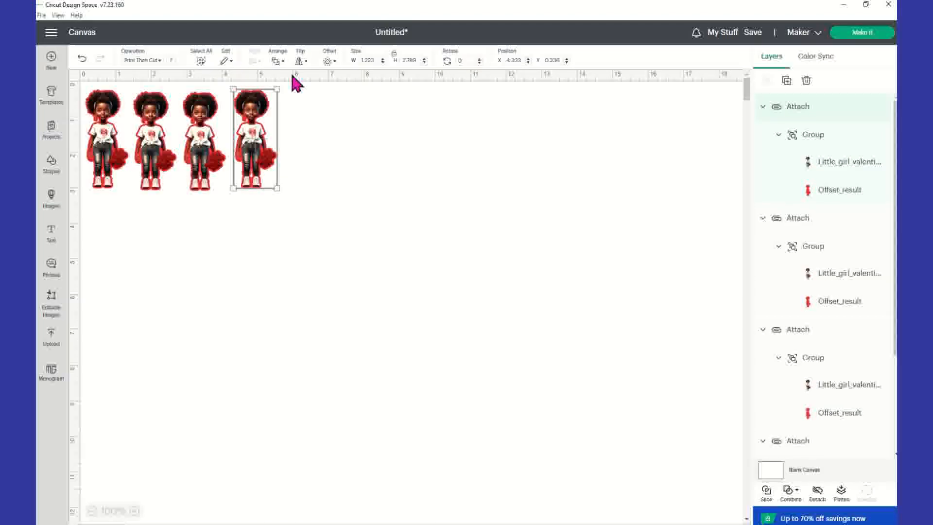
- Nudge the second, third and fourth girls so that the row of four lines up with the first
click(205, 172)
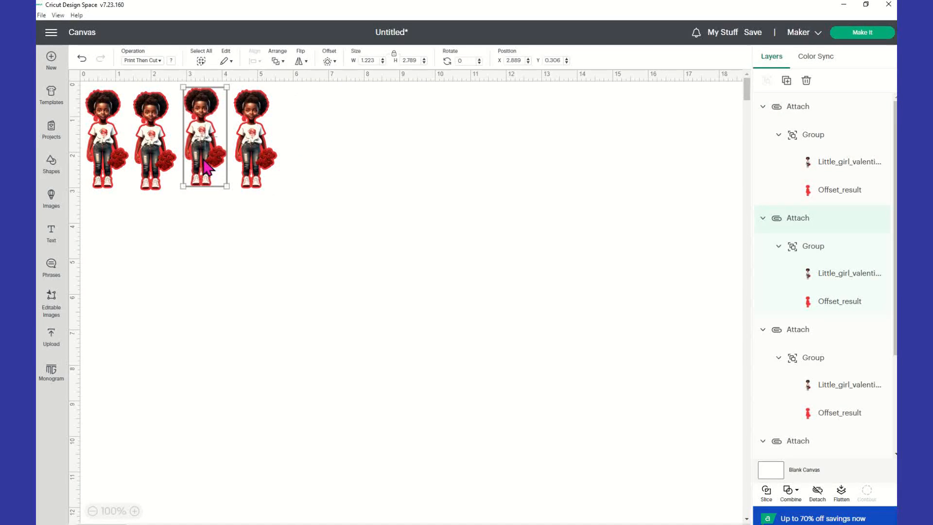
click(163, 182)
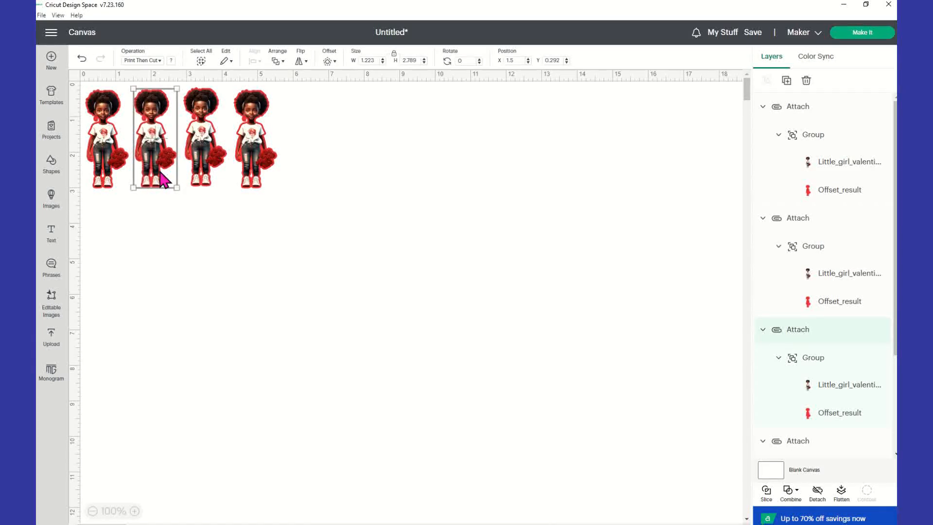
click(273, 232)
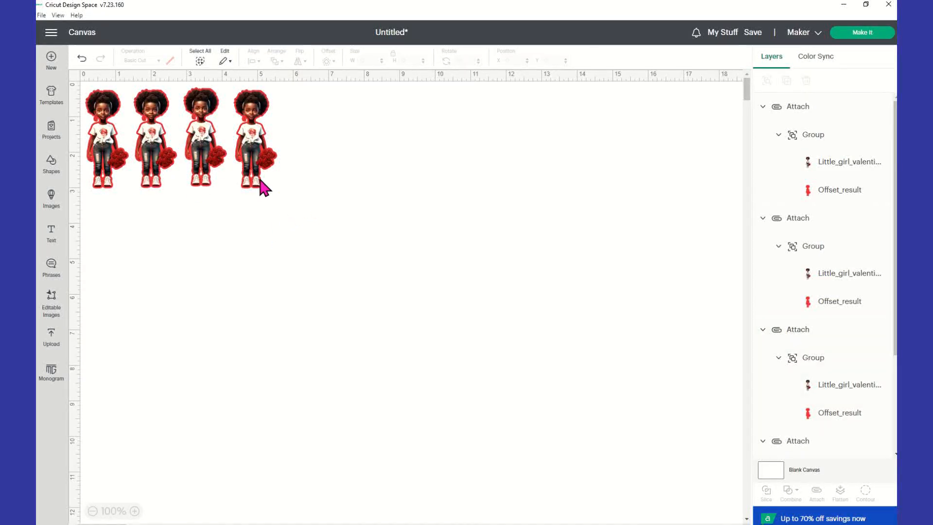
click(263, 187)
click(299, 233)
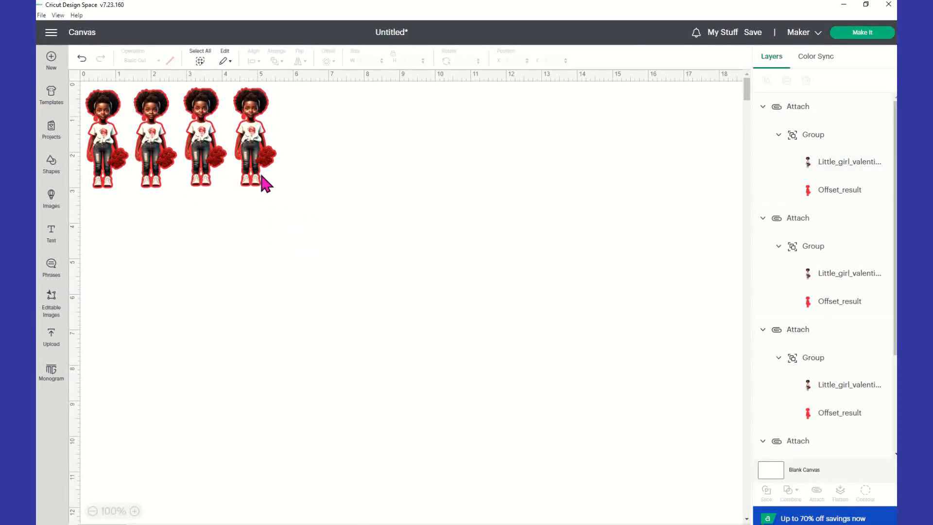
click(265, 177)
click(312, 238)
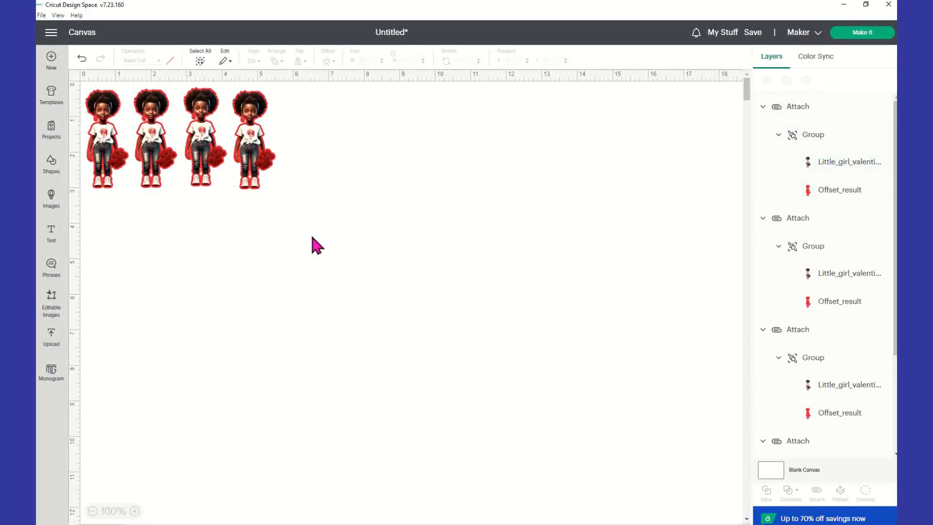
click(254, 179)
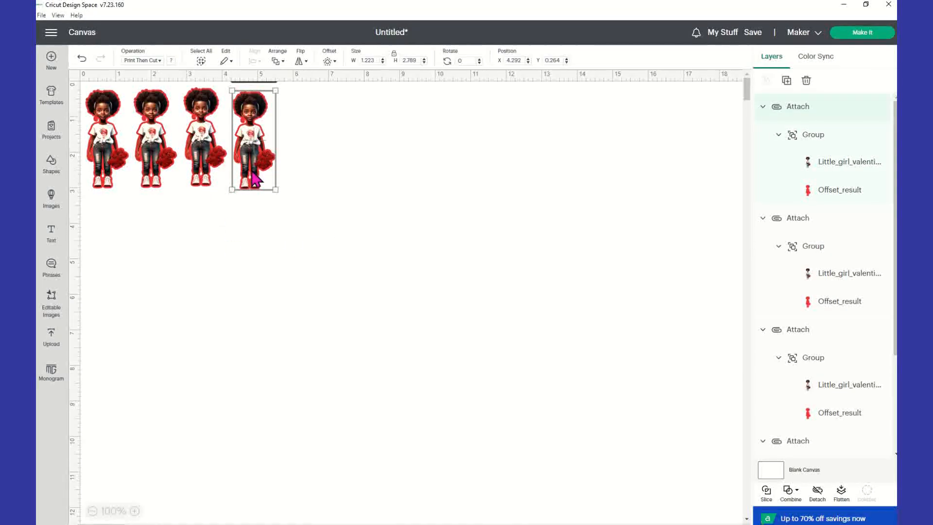
click(289, 230)
- Duplicate the whole row of four girls and place the copy directly below it, at about X 0.125 and Y 3.208 in
drag(322, 220, 58, 73)
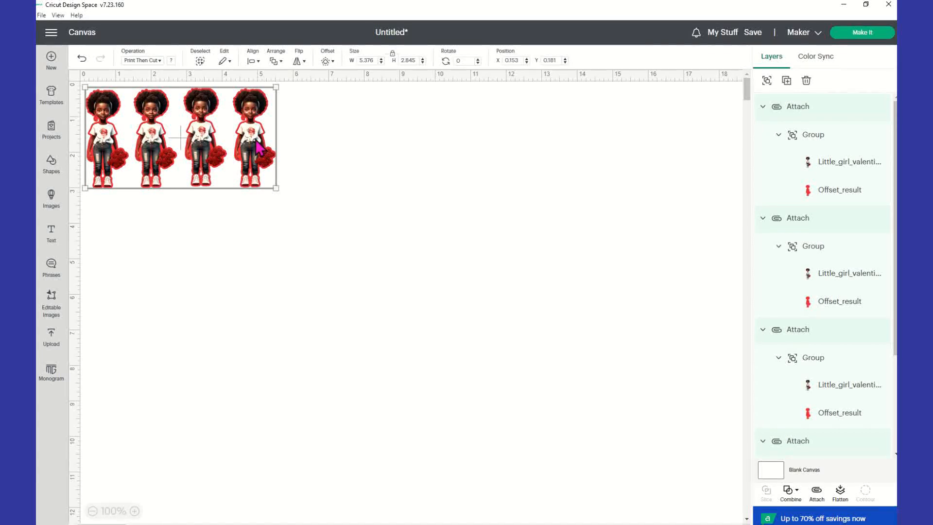
right_click(259, 146)
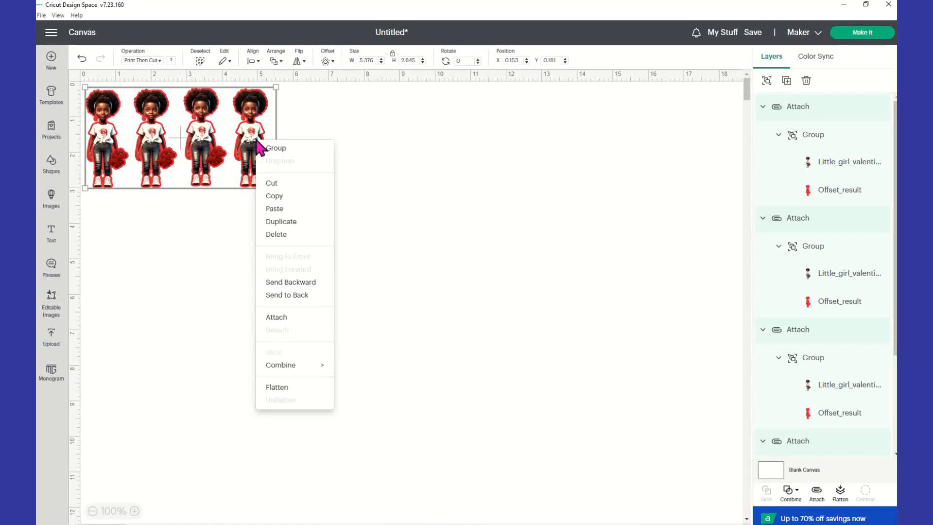
click(294, 223)
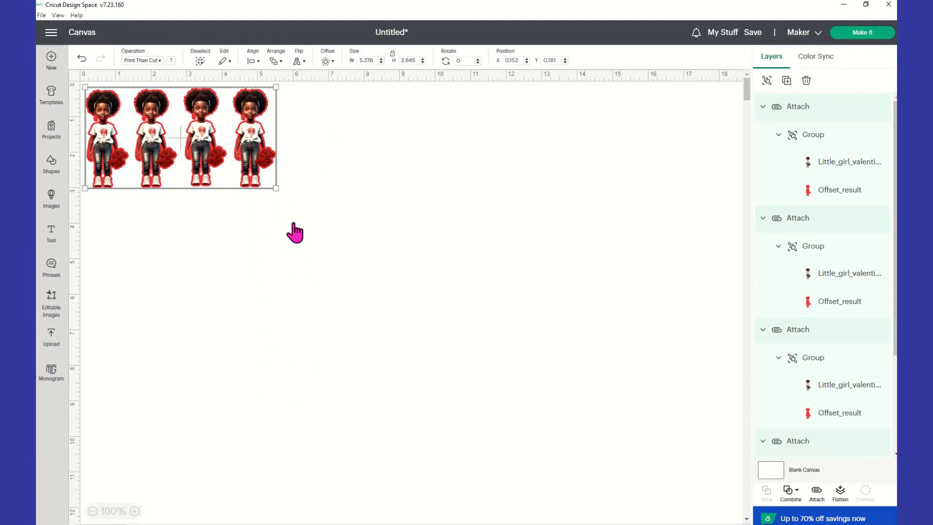
drag(234, 170, 245, 277)
click(244, 276)
- Duplicate the second row of girls, place the copy below it as a third row, and deselect it
right_click(243, 273)
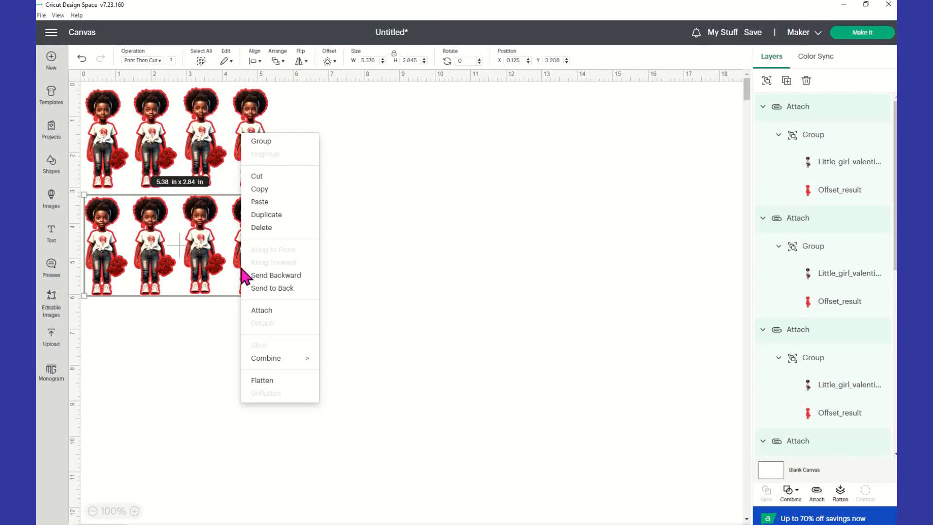
click(267, 213)
drag(283, 239, 204, 351)
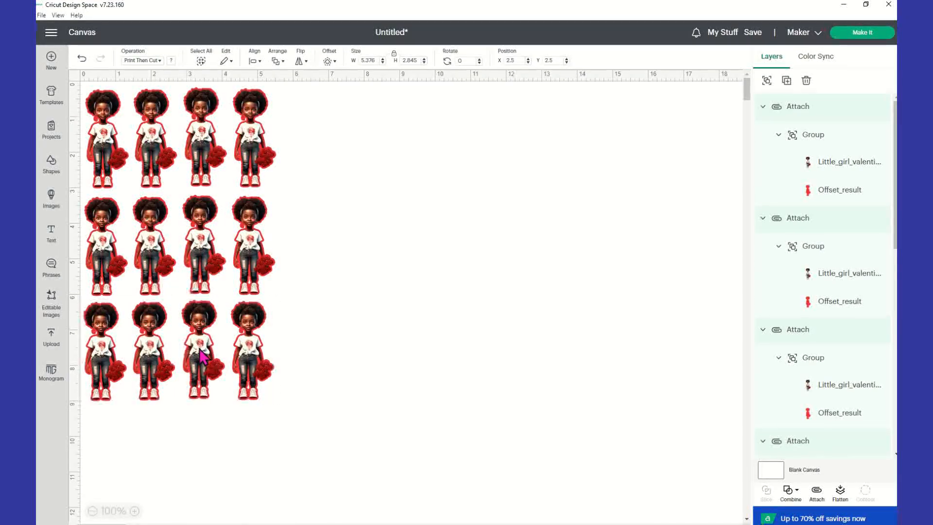
click(363, 367)
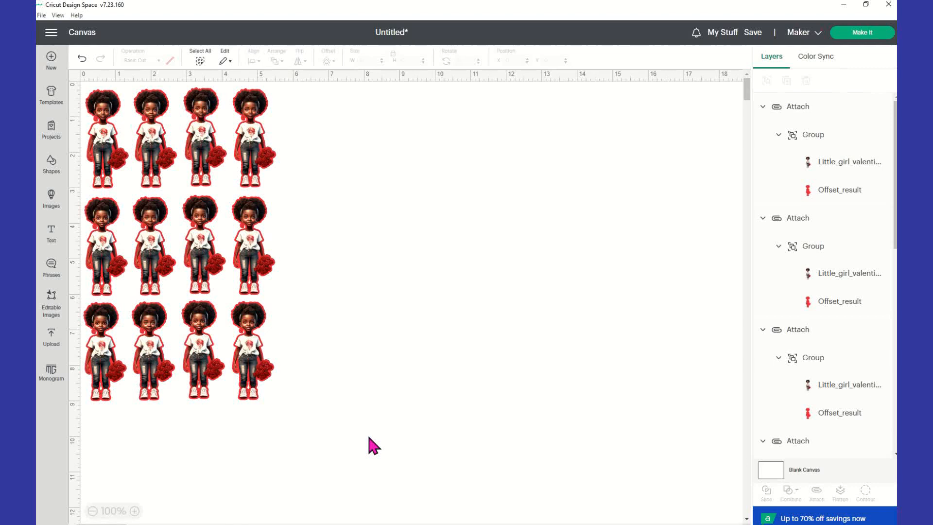
- Group all twelve girl stickers and flatten them into a single Print Then Cut layer
drag(348, 448, 75, 17)
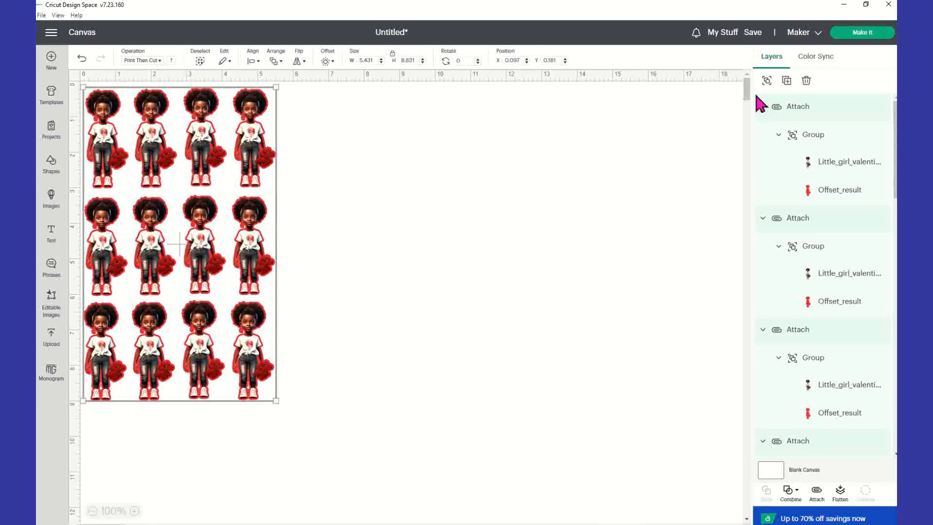
click(766, 81)
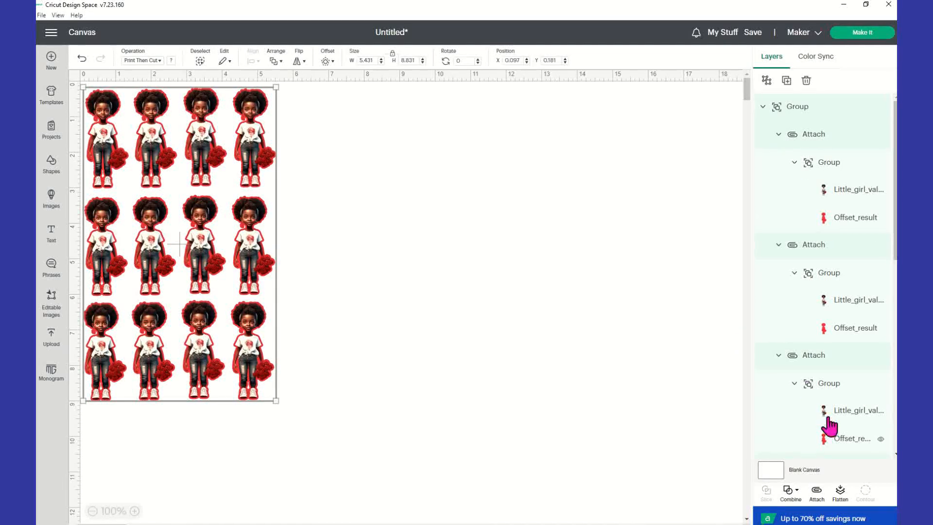
scroll(816, 374, down, 3)
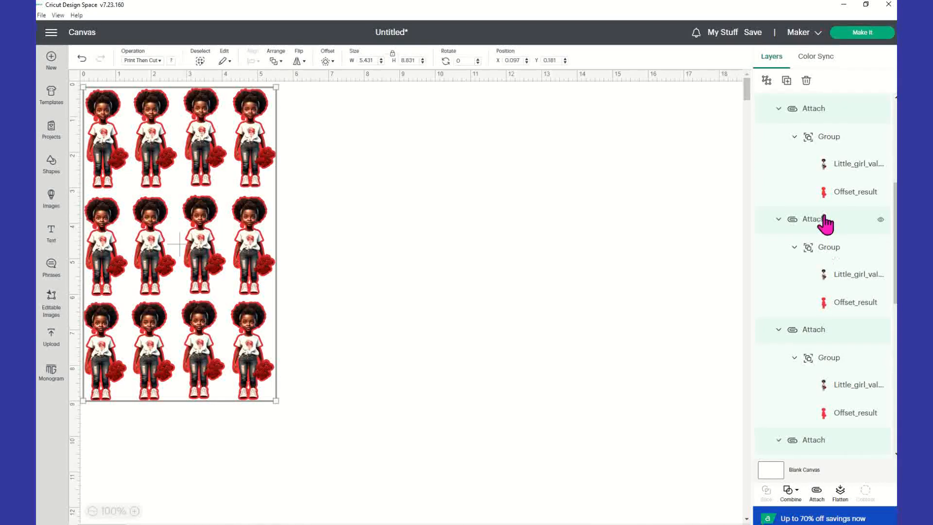
scroll(832, 329, down, 1)
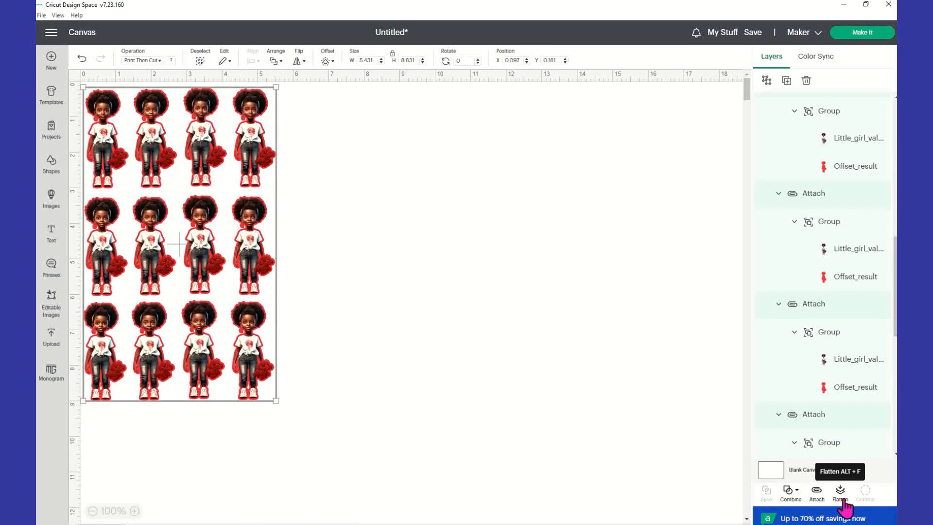
click(842, 501)
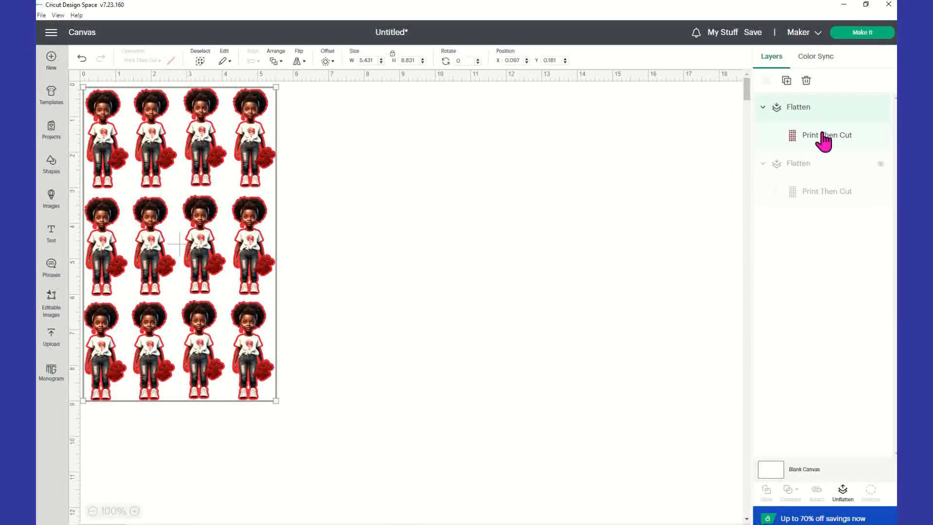
- Show the older hidden flattened layer for comparison and hide it again
click(851, 197)
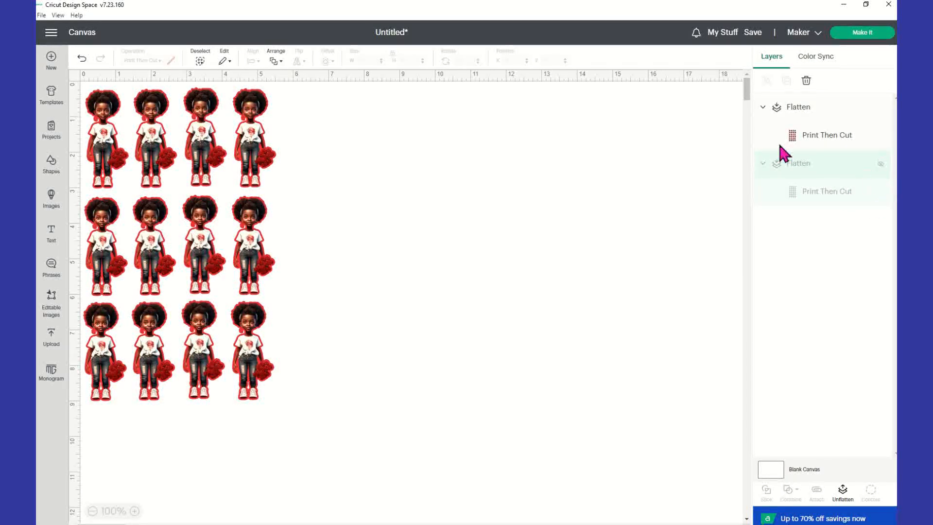
click(883, 164)
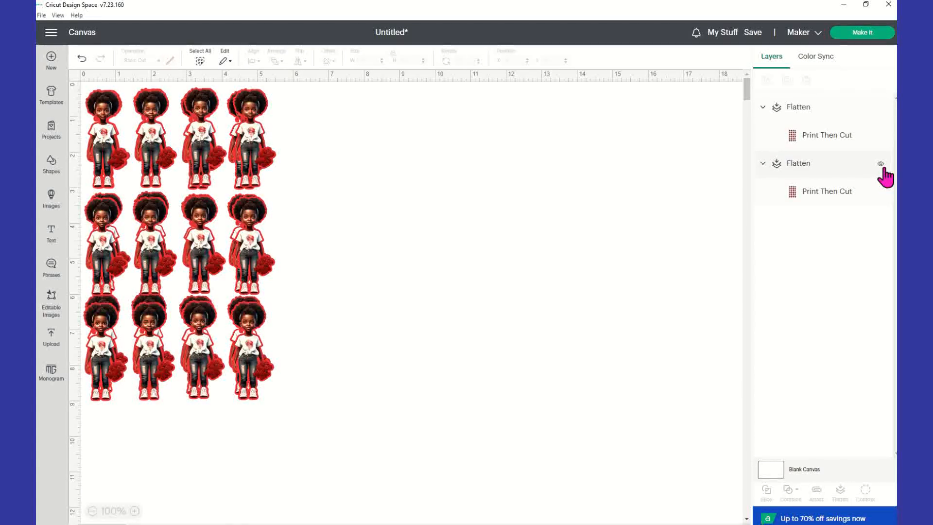
click(881, 166)
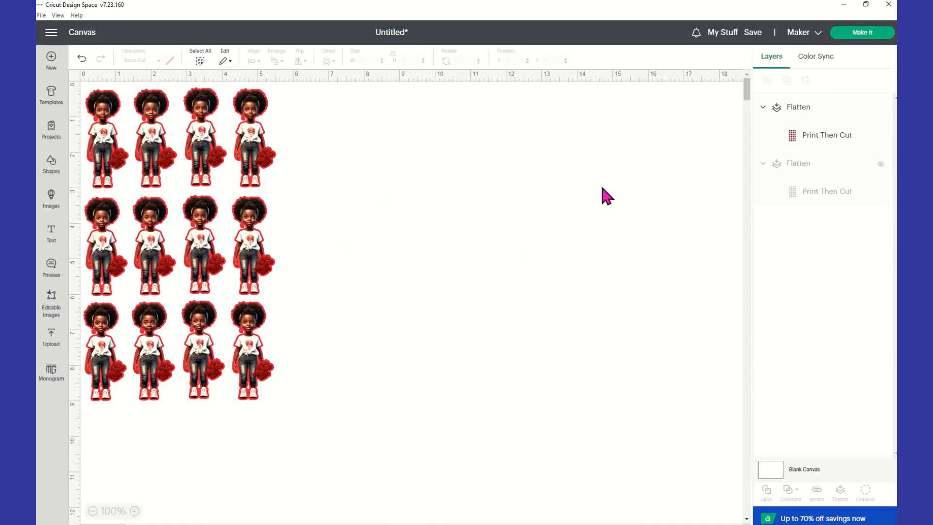
- Send the A4 Print Then Cut sheet on to the print setup and turn off Add Bleed
click(881, 34)
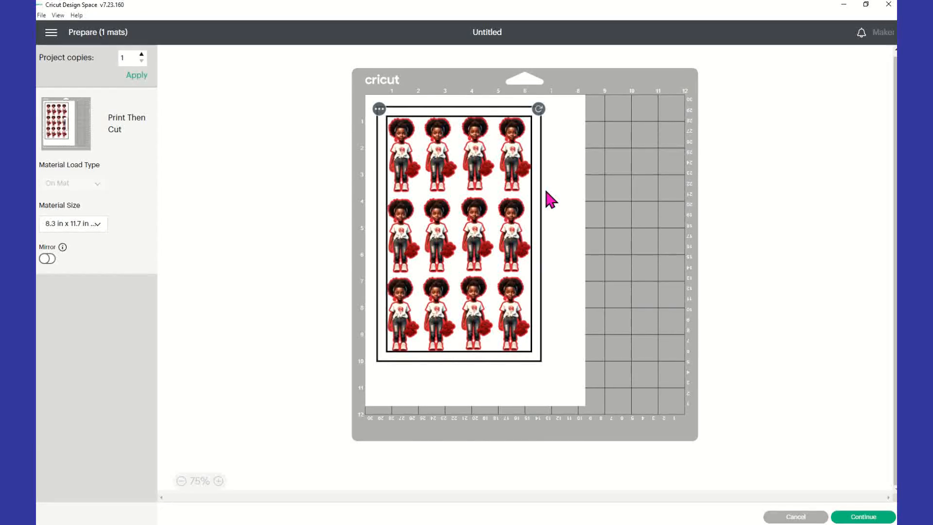
click(854, 517)
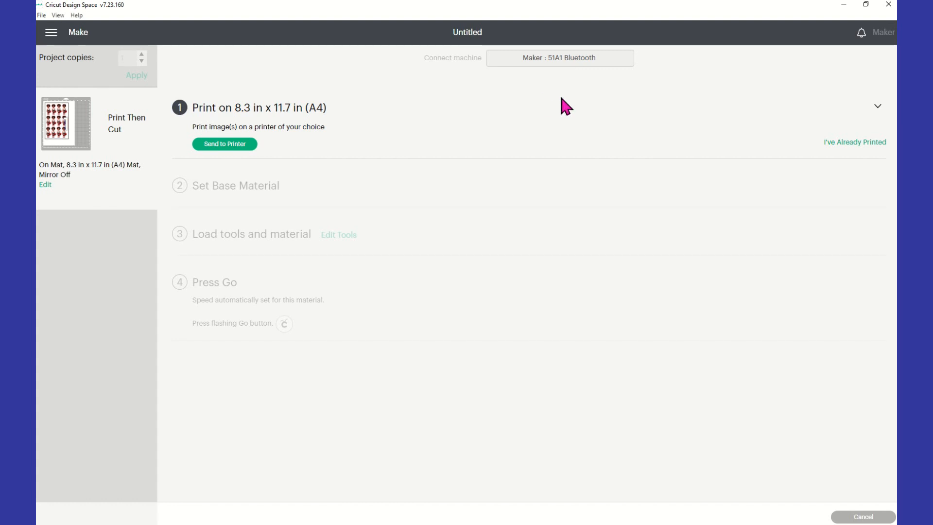
click(249, 155)
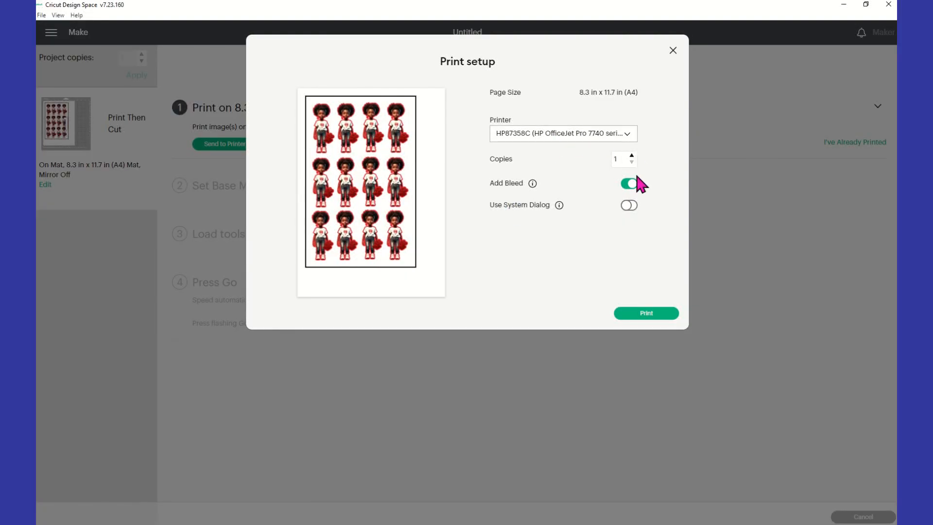
click(624, 183)
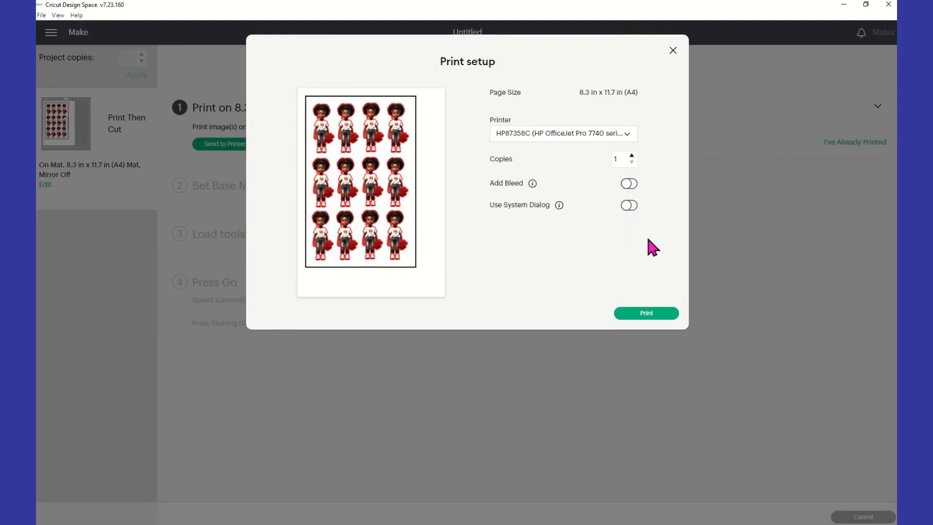
- Switch the print setup to the system print dialog and open the preferences of the HP OfficeJet Pro 7740 printer
click(629, 206)
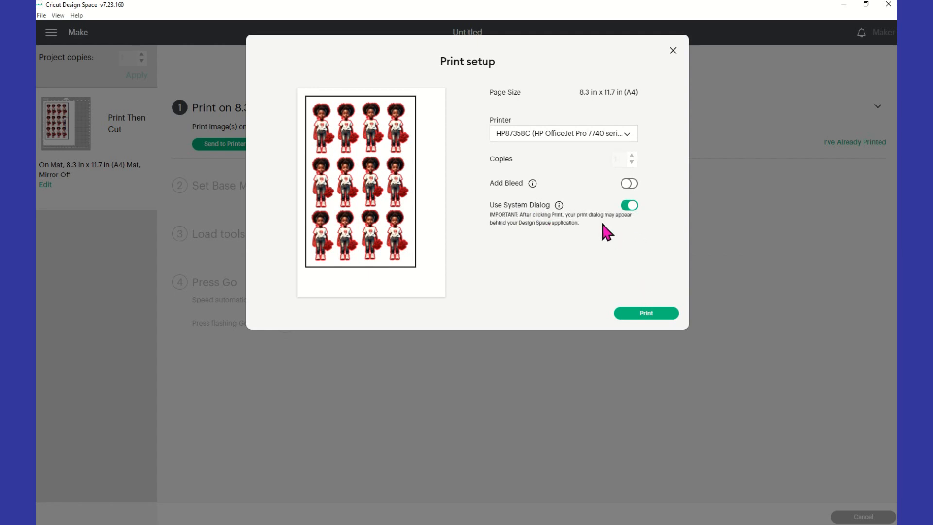
click(659, 316)
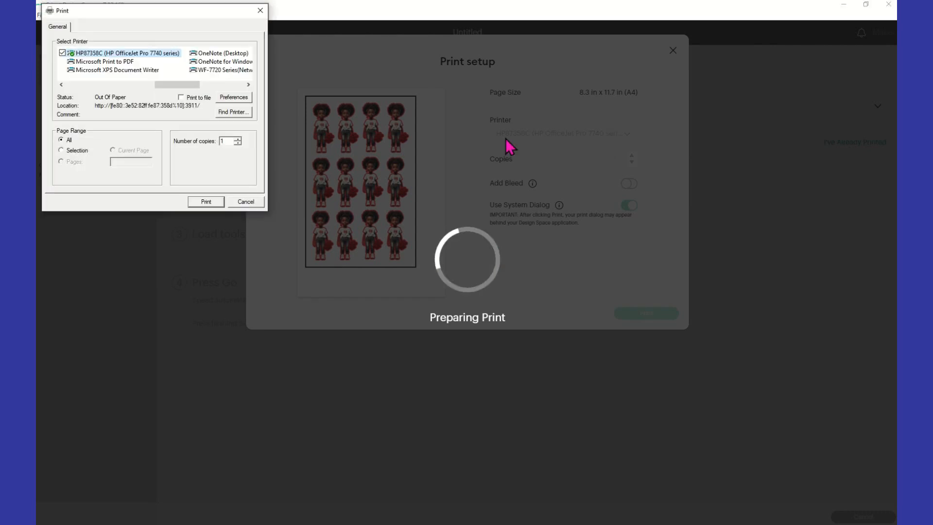
click(238, 100)
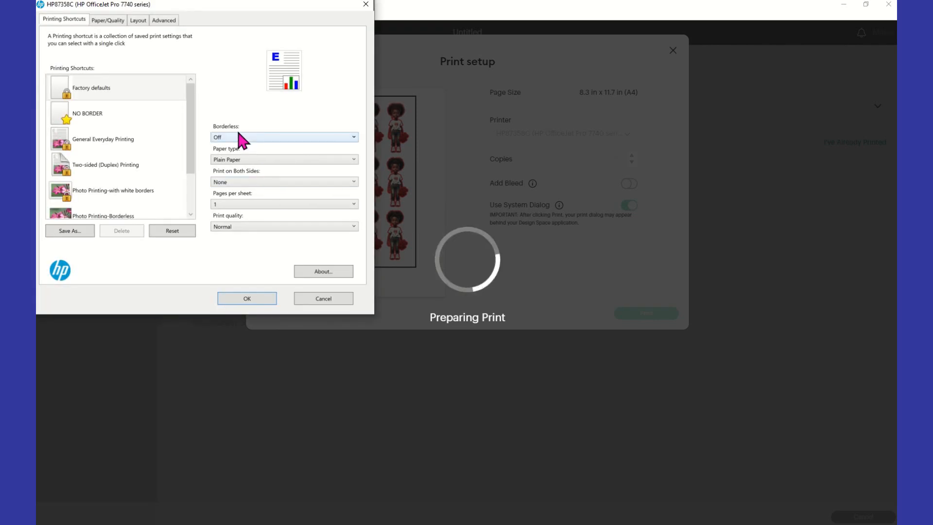
- Set the printer's paper type to Other Matte Inkjet Papers and the print quality to Best
click(238, 161)
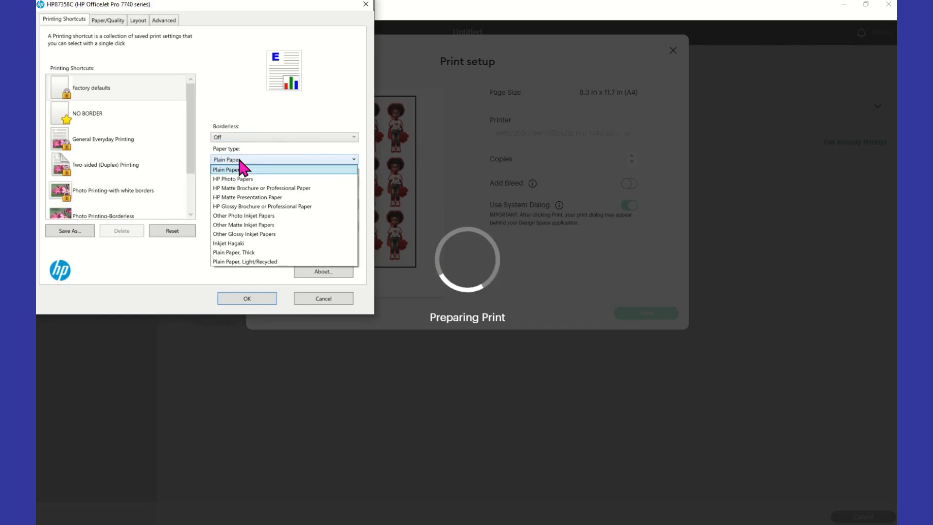
click(259, 226)
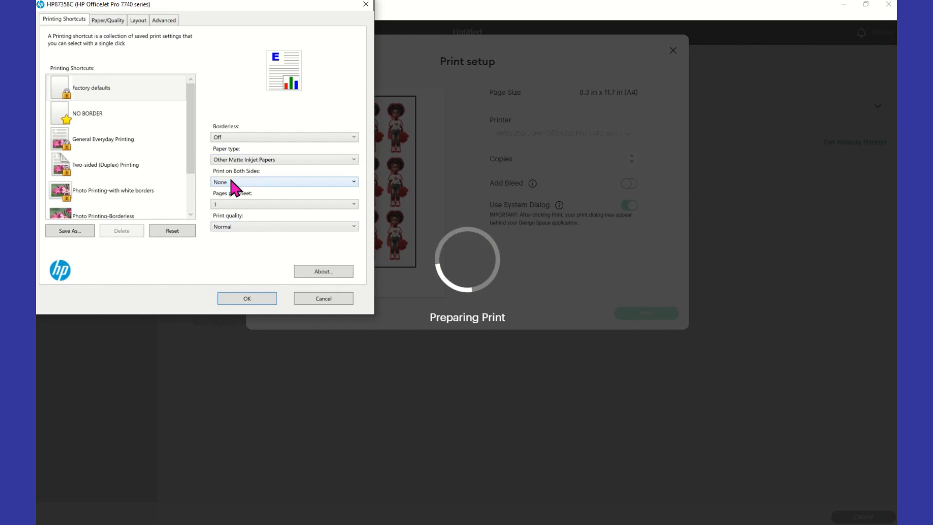
click(243, 227)
click(231, 258)
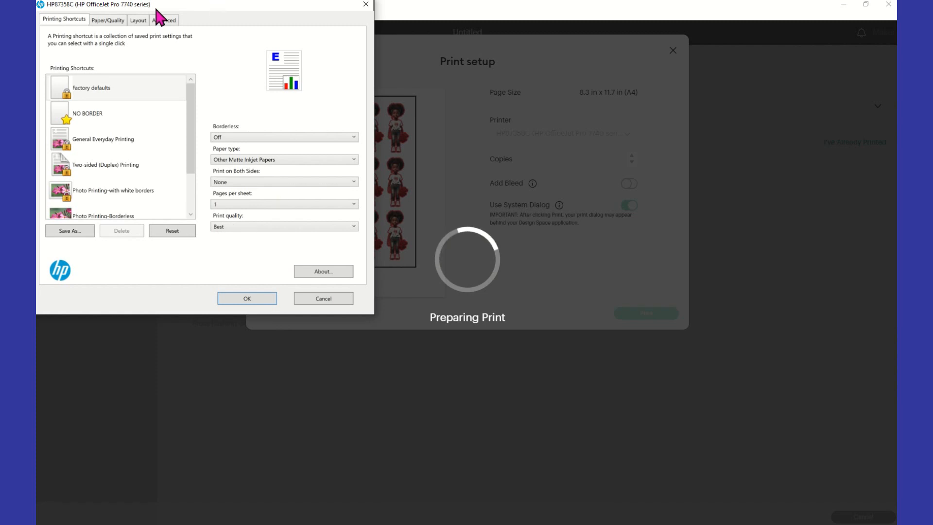
- Set the paper source to Main Tray and accept the printer preferences
click(110, 19)
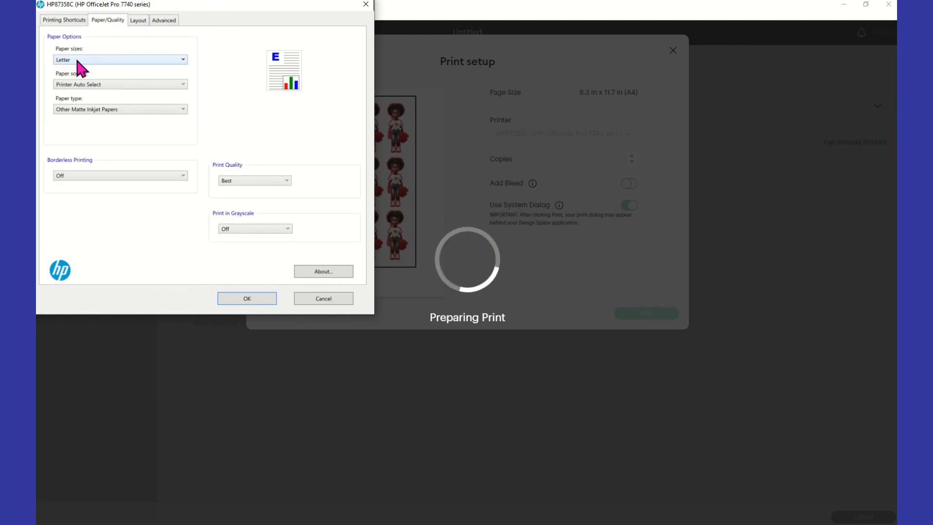
click(79, 85)
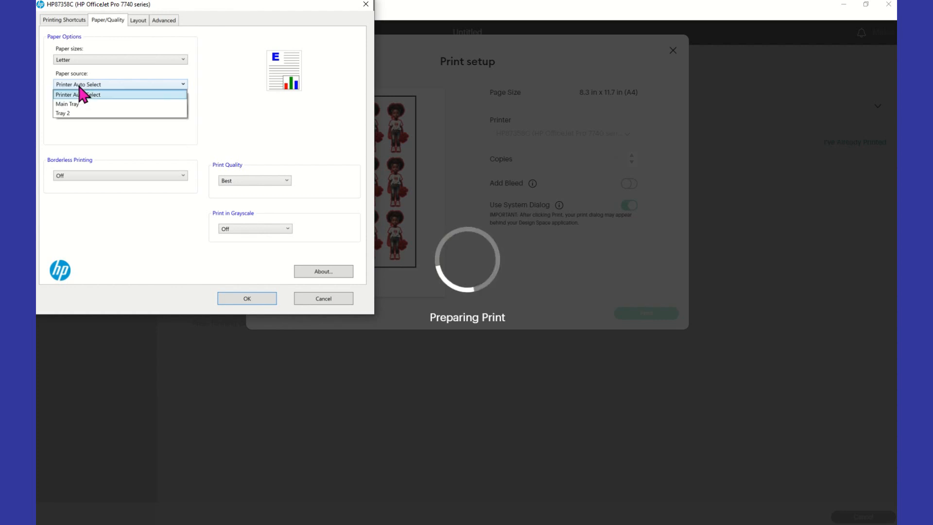
click(77, 99)
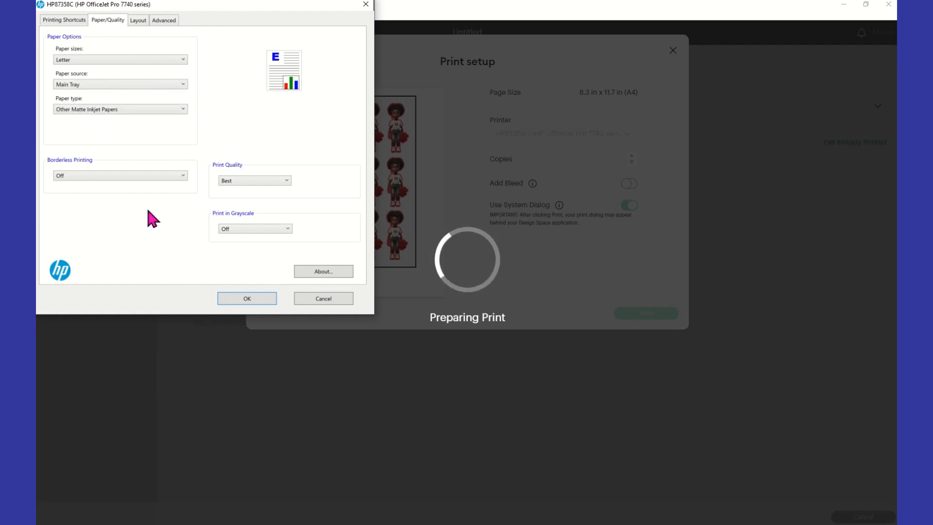
click(253, 301)
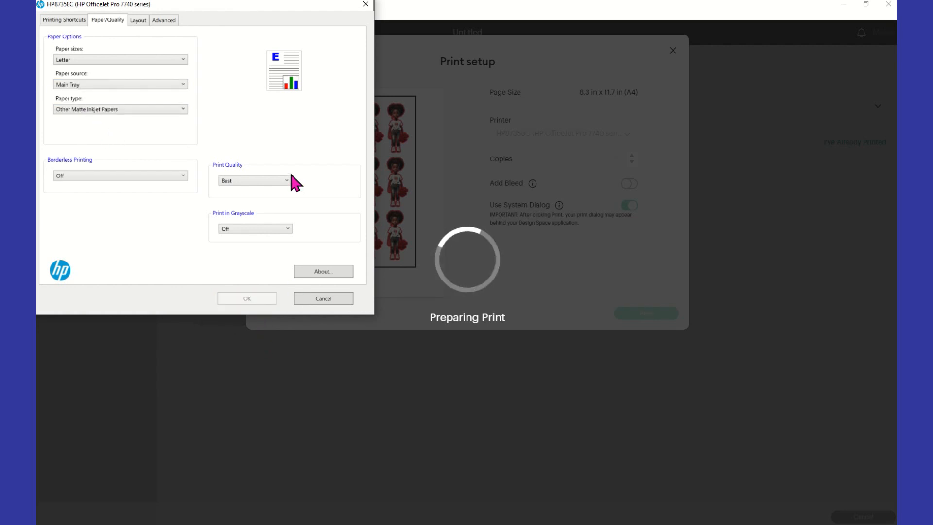